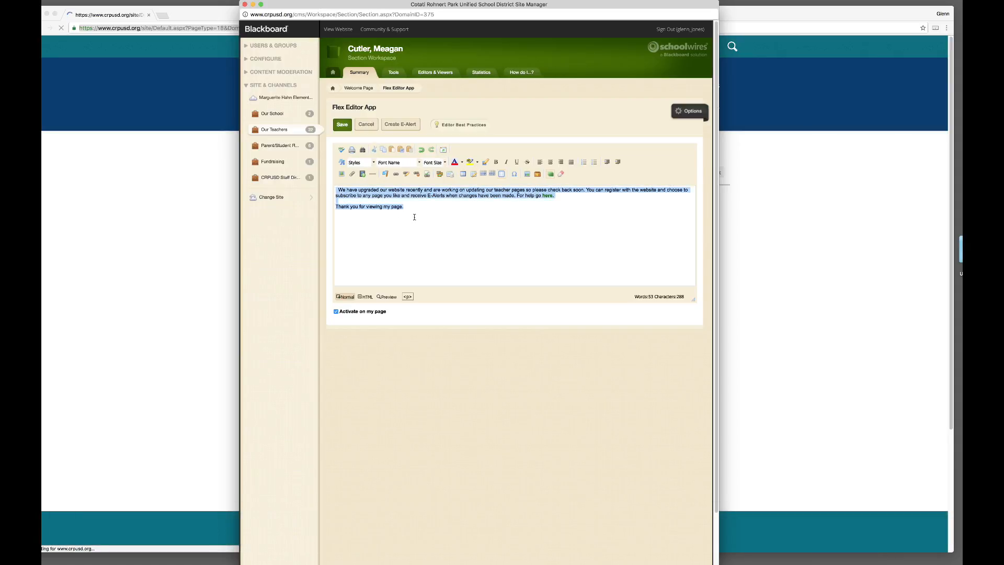
Step: Delete the old website-upgrade notice and thank-you text from the Welcome Page editor
key(BackSpace)
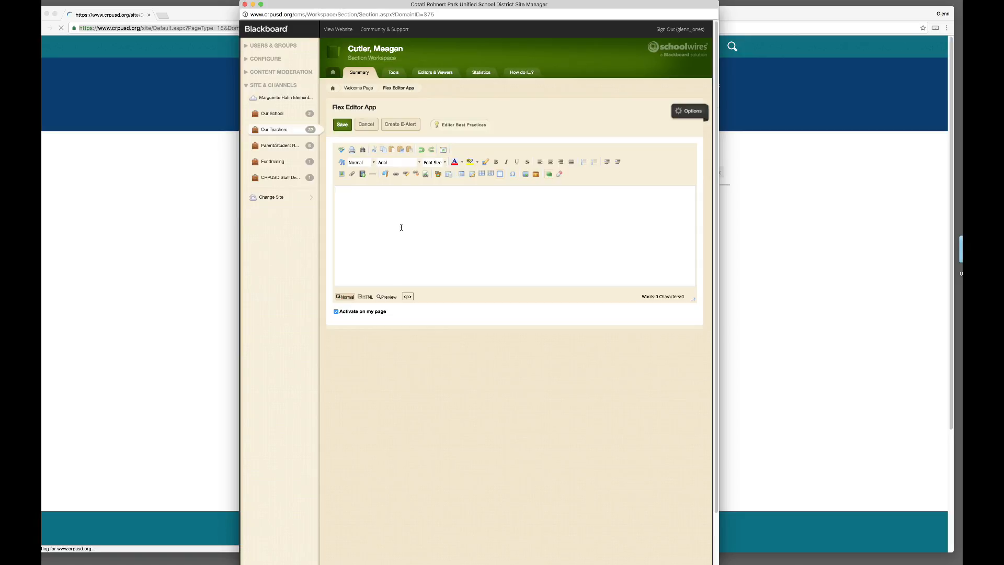
click(446, 163)
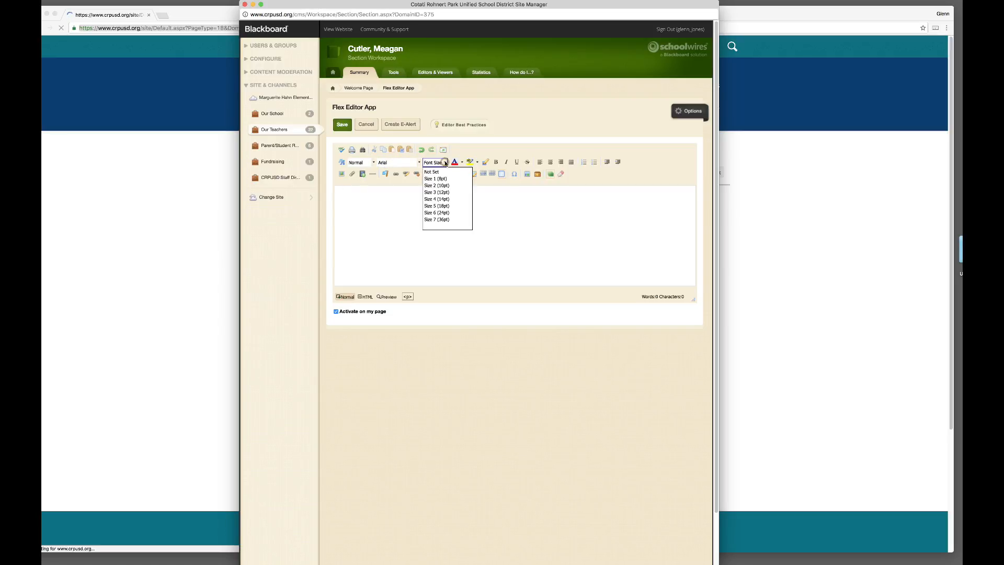
click(499, 207)
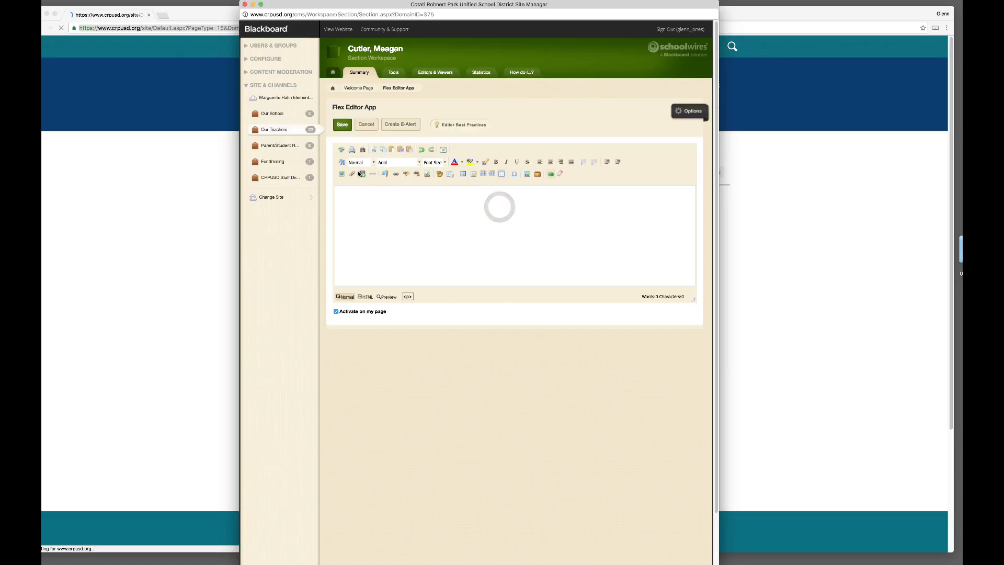
click(373, 162)
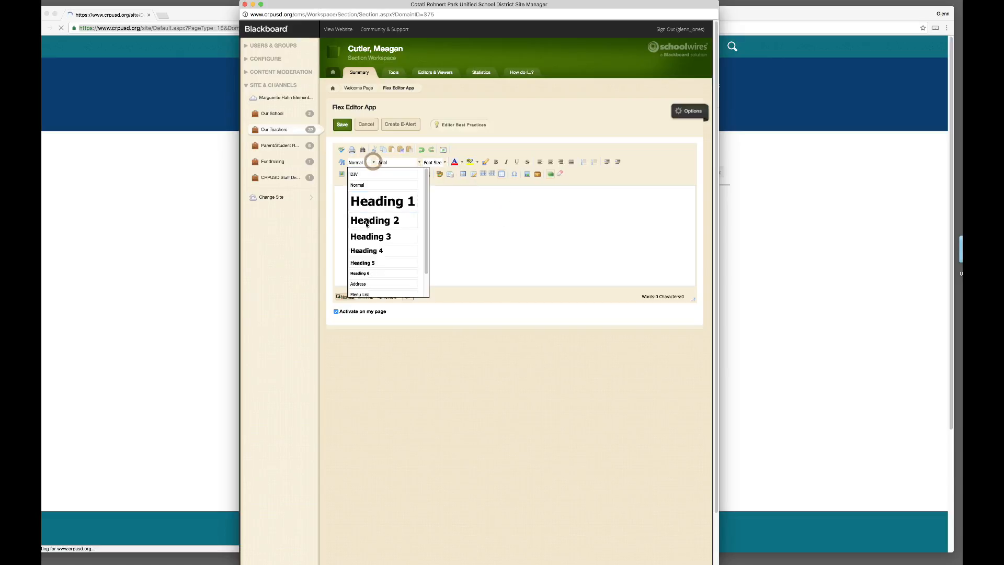
click(472, 215)
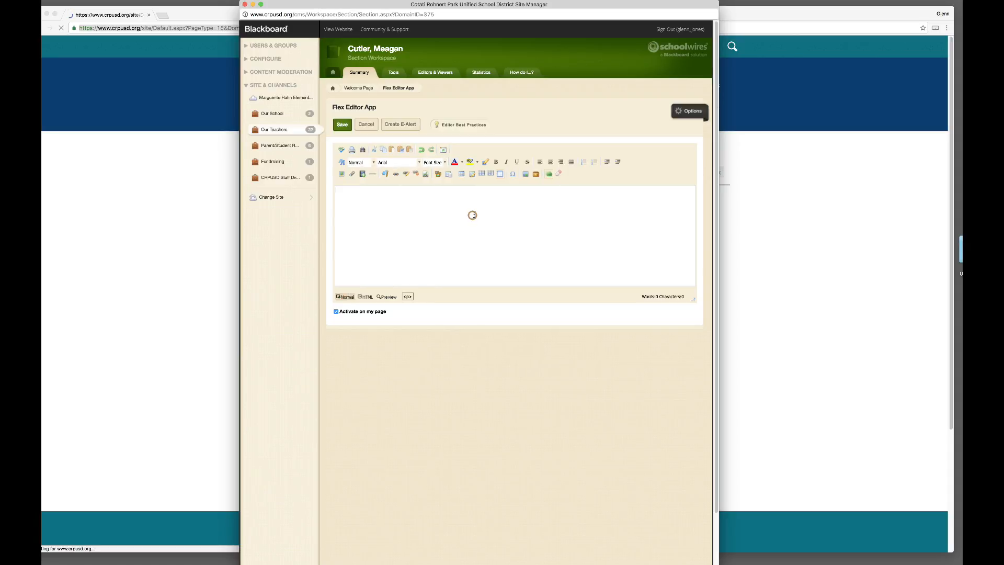
click(444, 163)
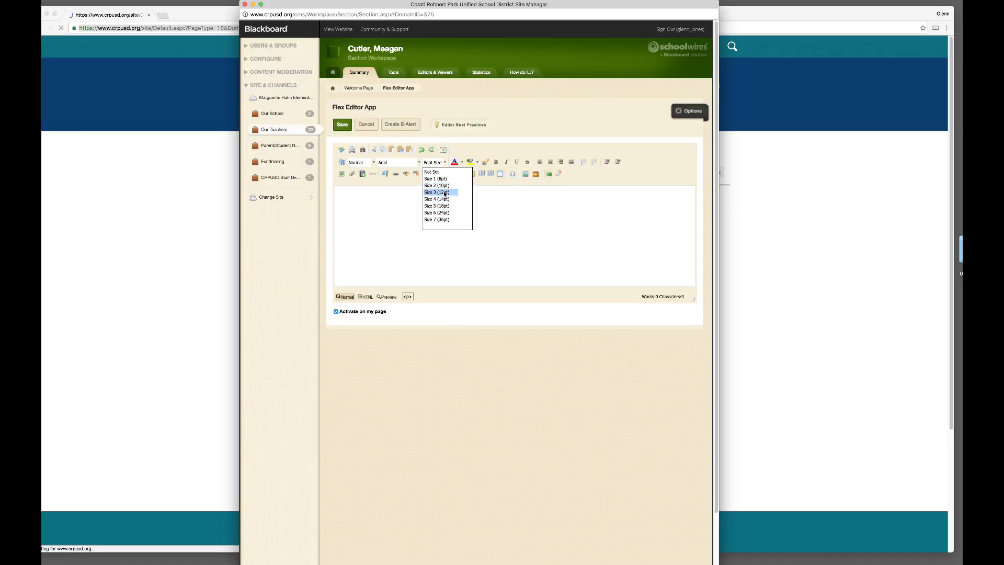
click(445, 179)
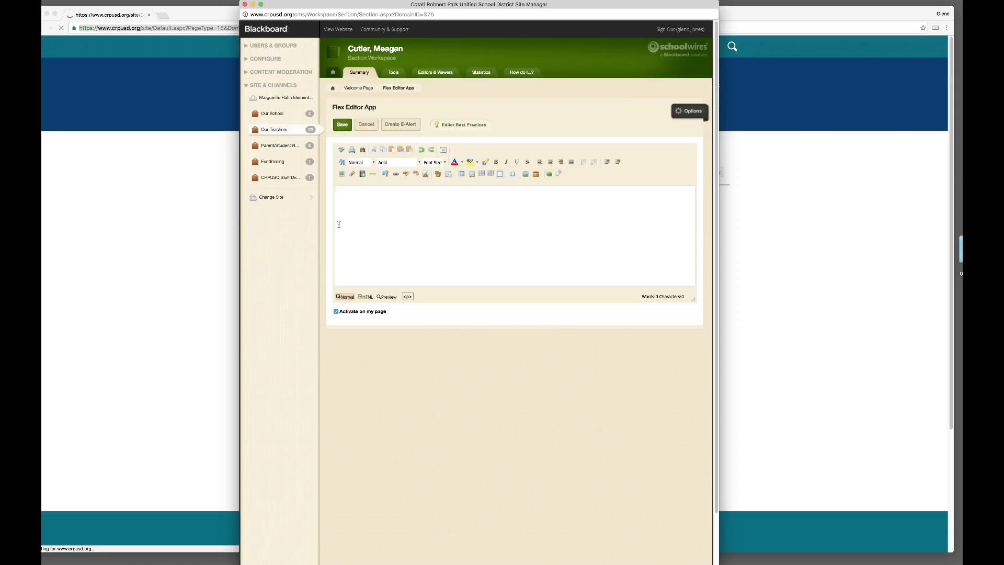
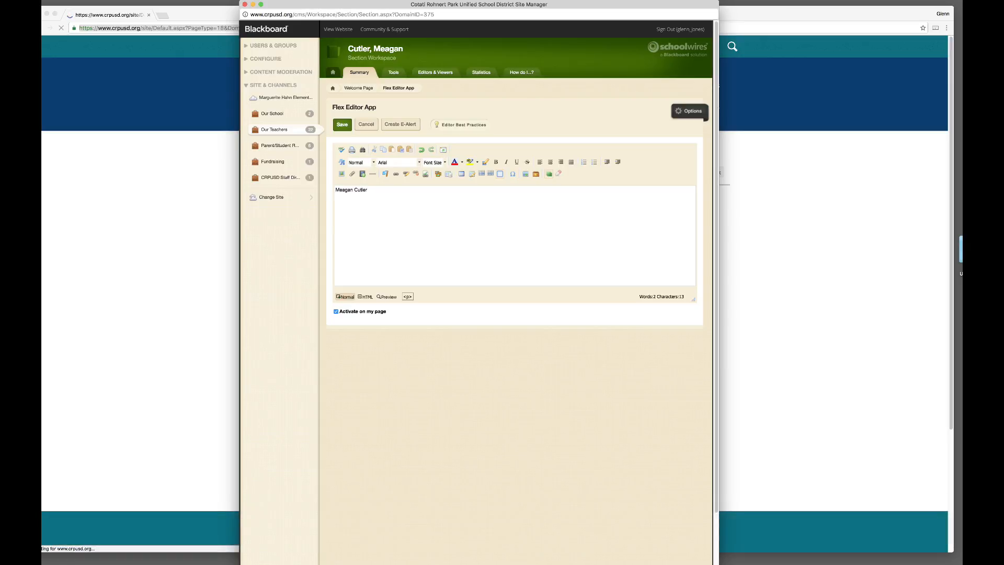
Step: Type the teacher's name as the first line and select the whole line
double_click(364, 189)
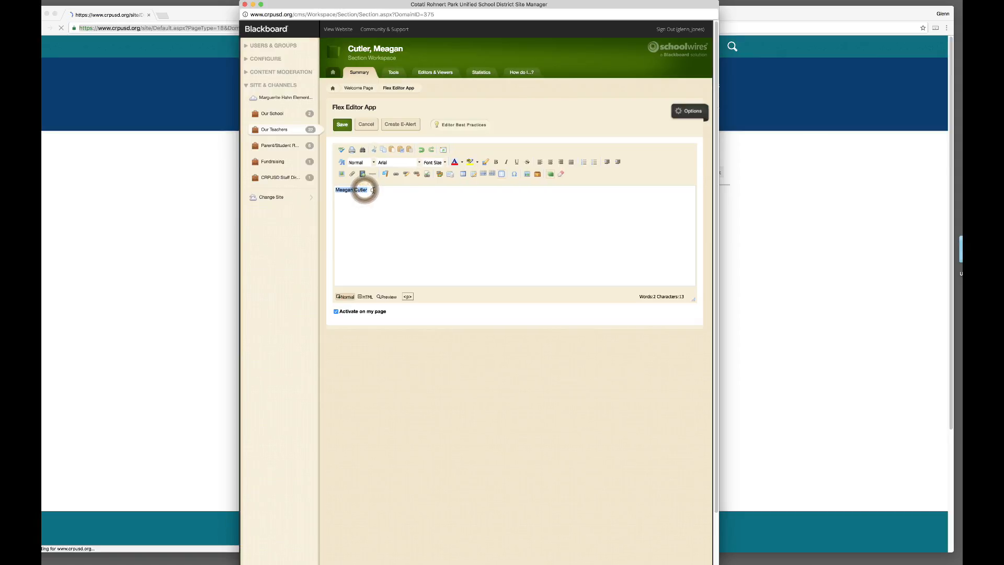
click(373, 190)
triple_click(372, 189)
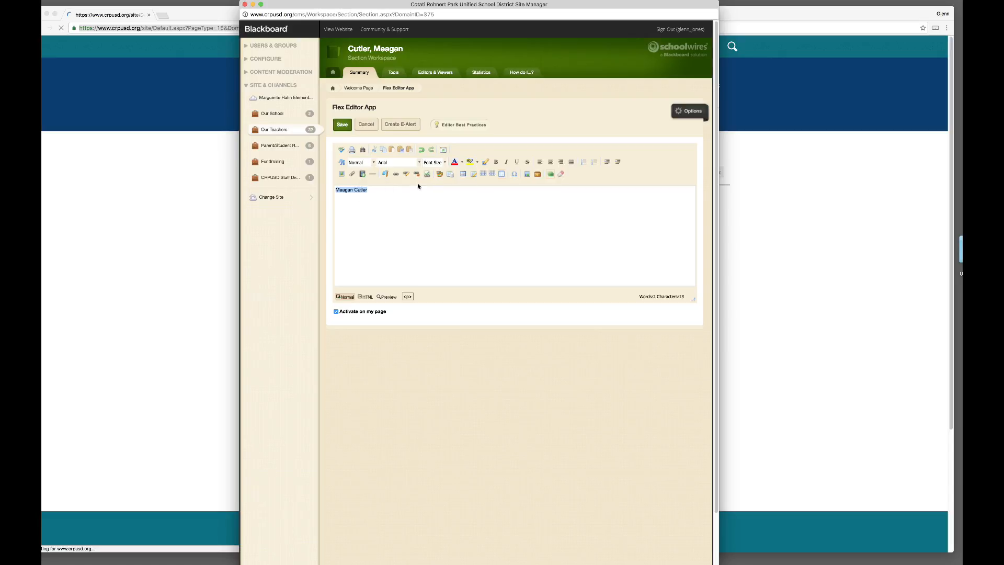
Step: Make the name size 4 (14pt), bold and centered, then start a new line below
click(445, 164)
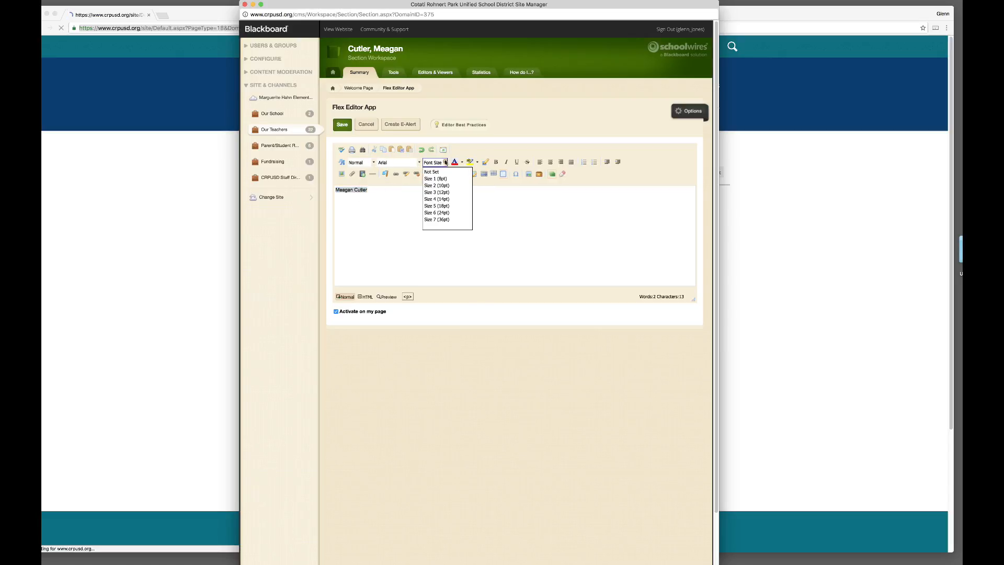
click(446, 197)
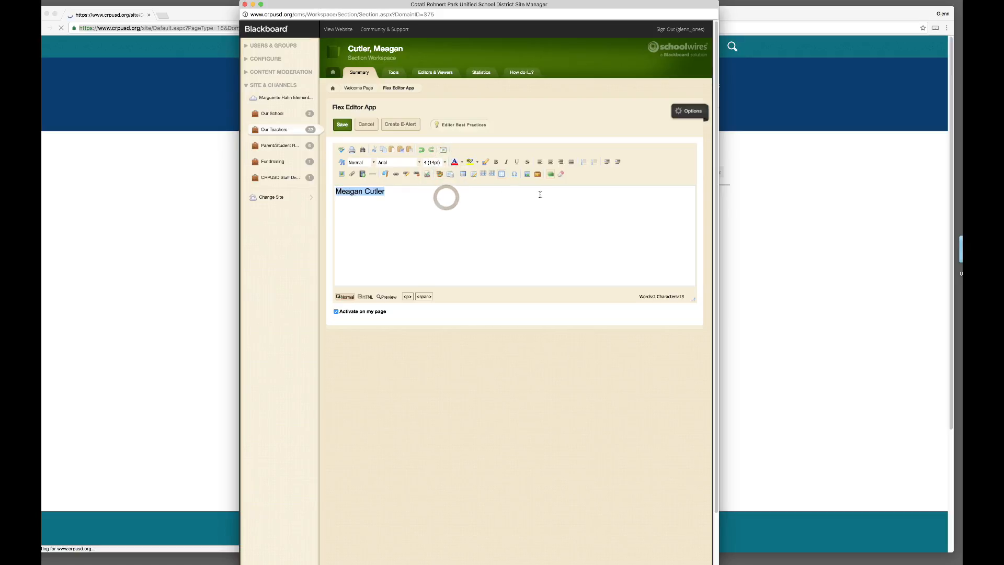
click(496, 162)
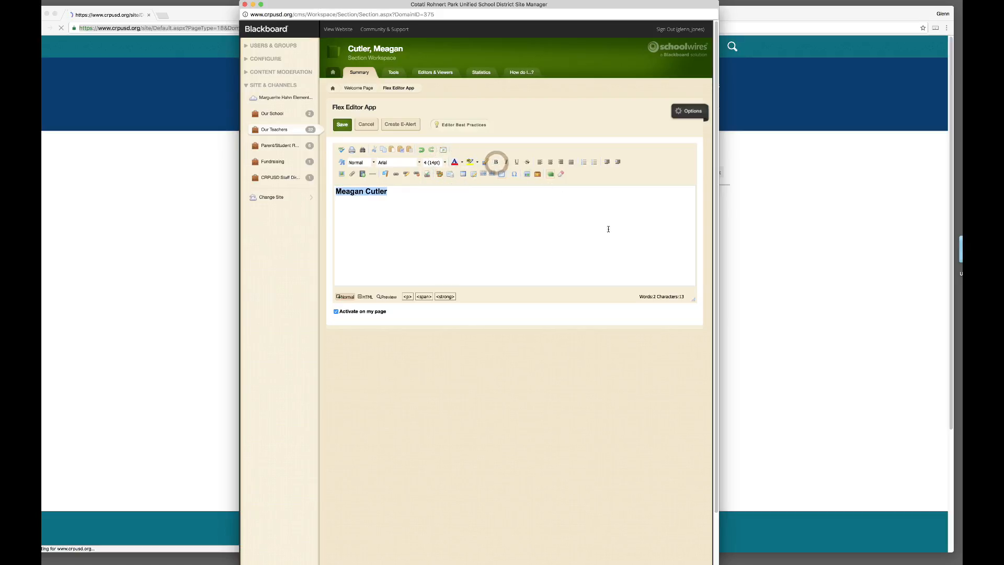
click(549, 162)
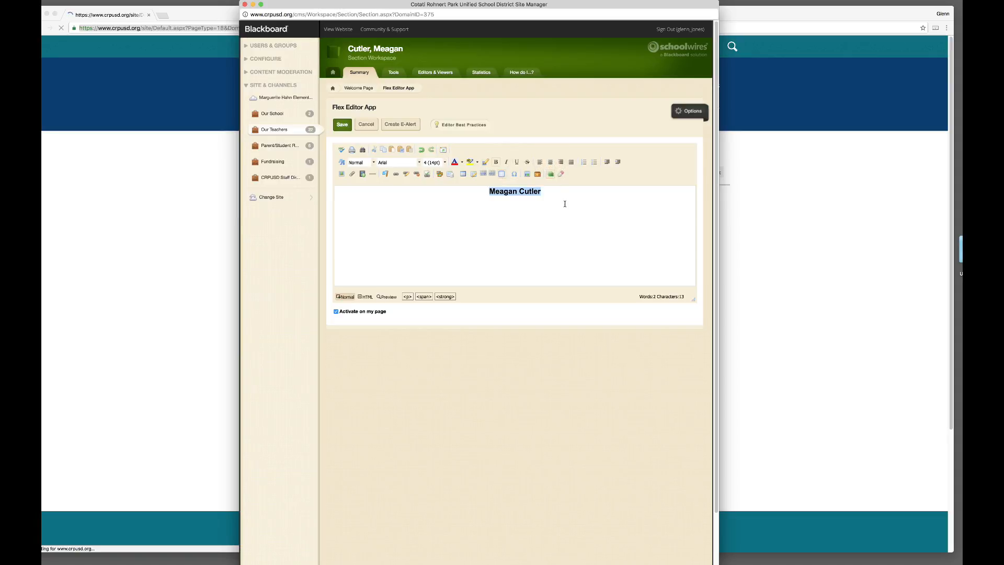
click(536, 226)
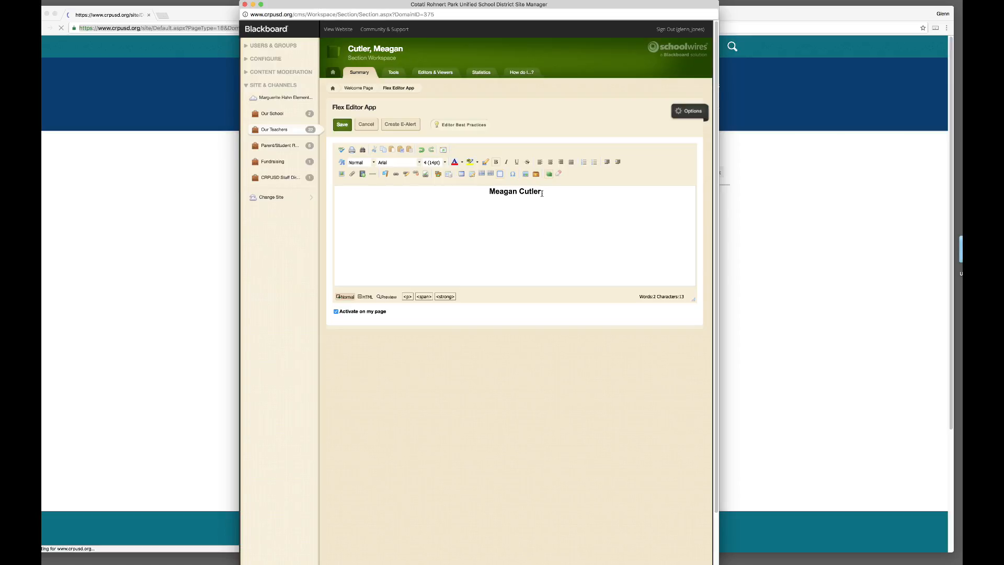
key(Return)
Step: Add centered lines reading 'First Grade' and 'EMAIL' below the teacher's name
text(First G)
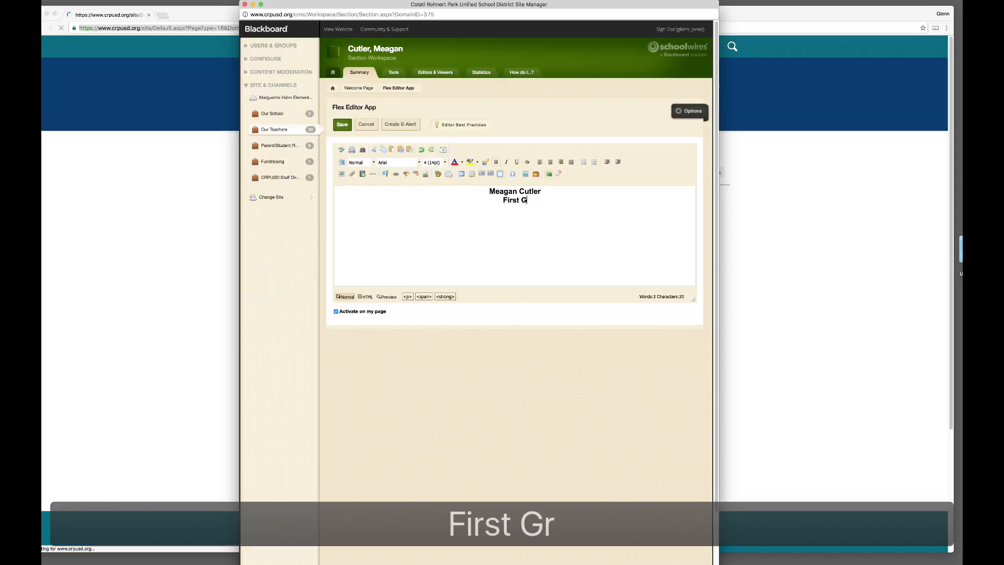
text(rade)
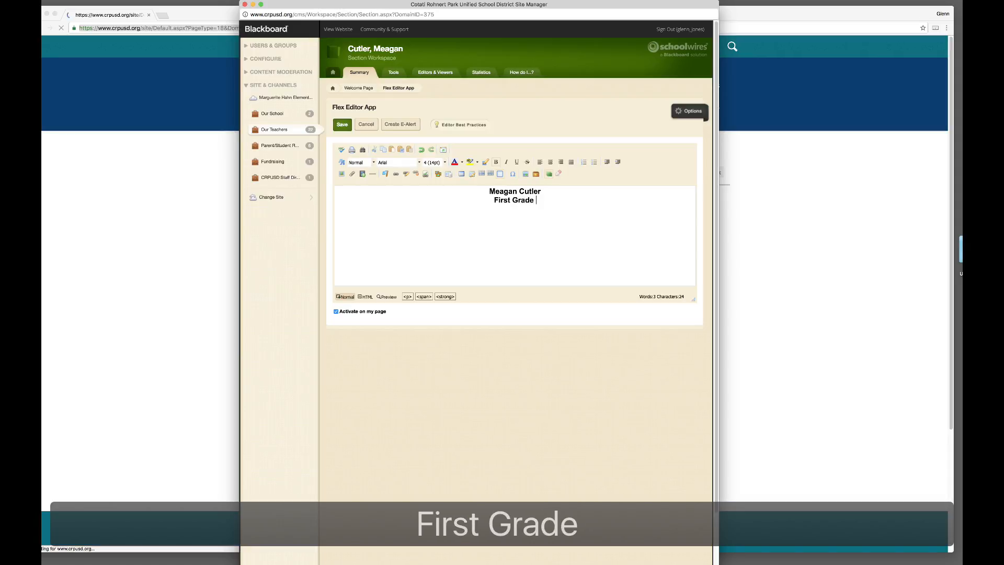
key(BackSpace)
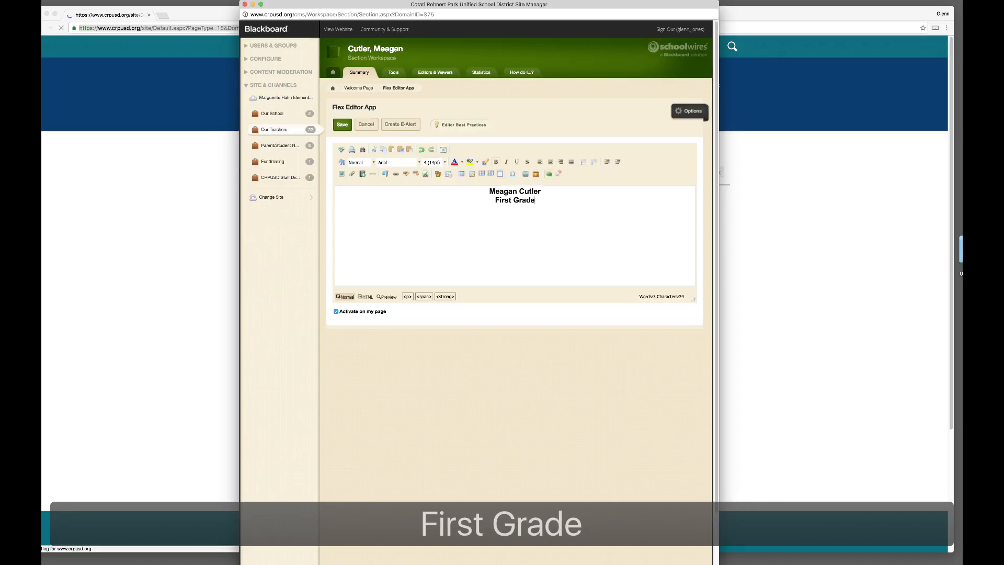
click(336, 209)
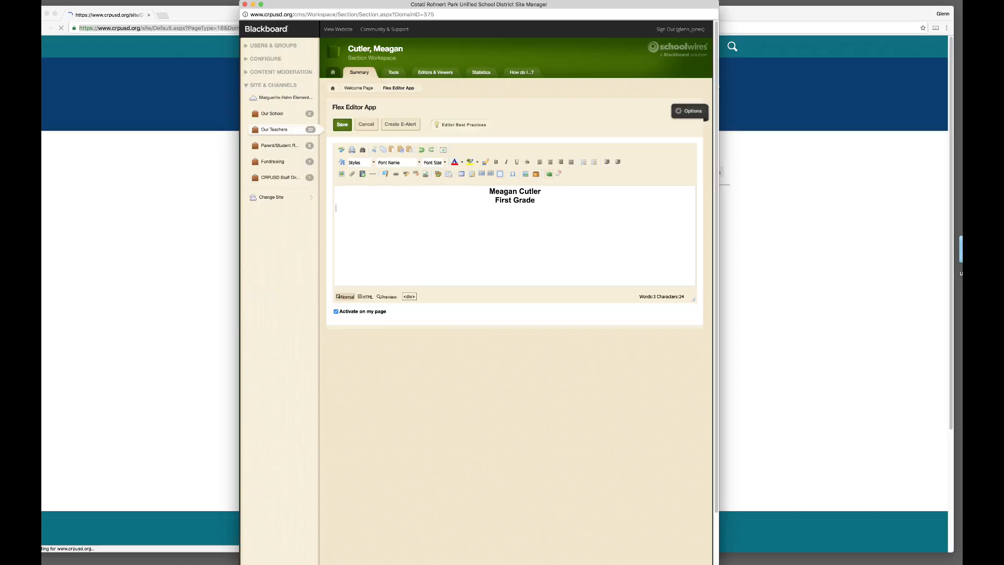
key(BackSpace)
key(Return)
text(EMAIL)
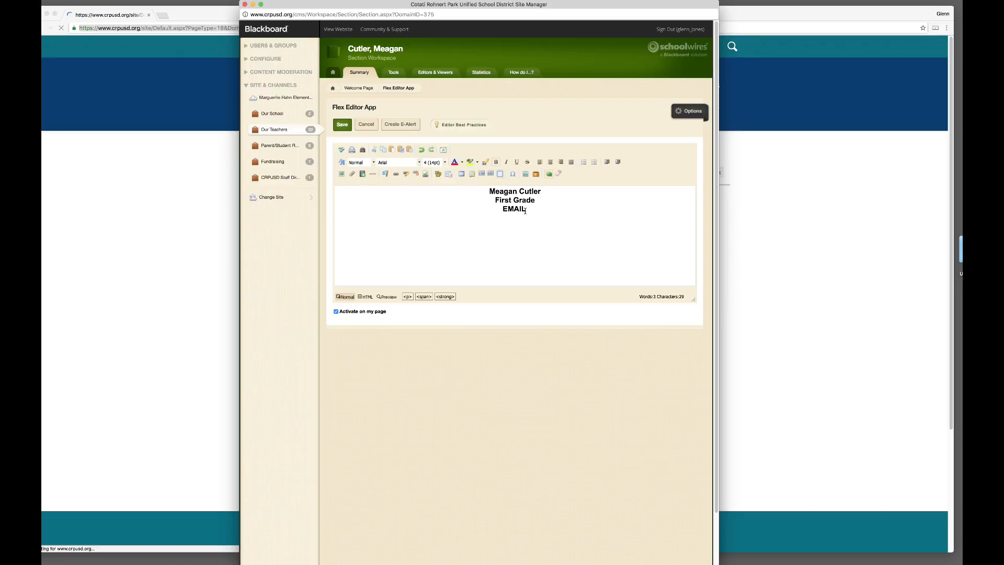
Step: Select the word EMAIL and open the Insert Link dialog for it
drag(529, 211, 498, 210)
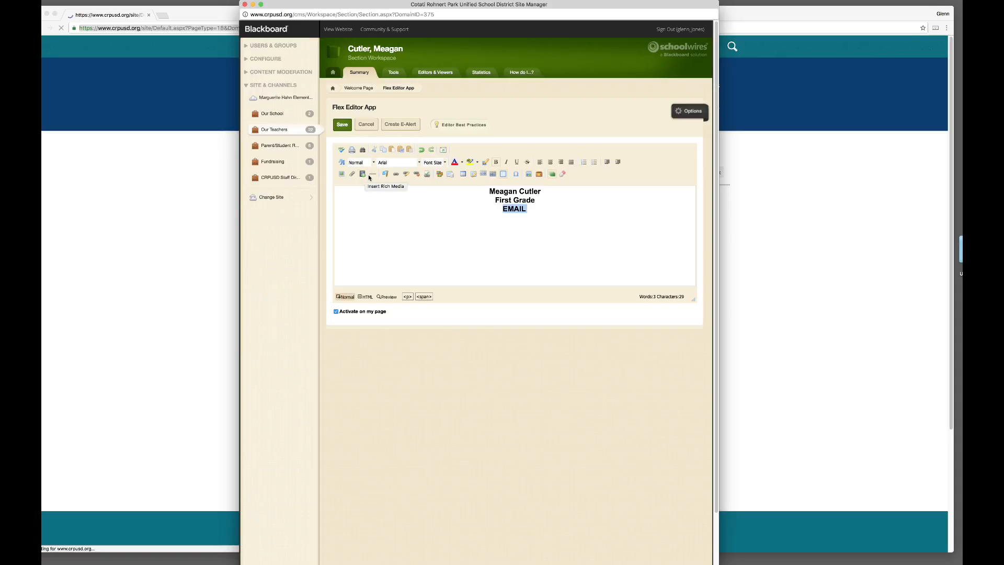
click(397, 175)
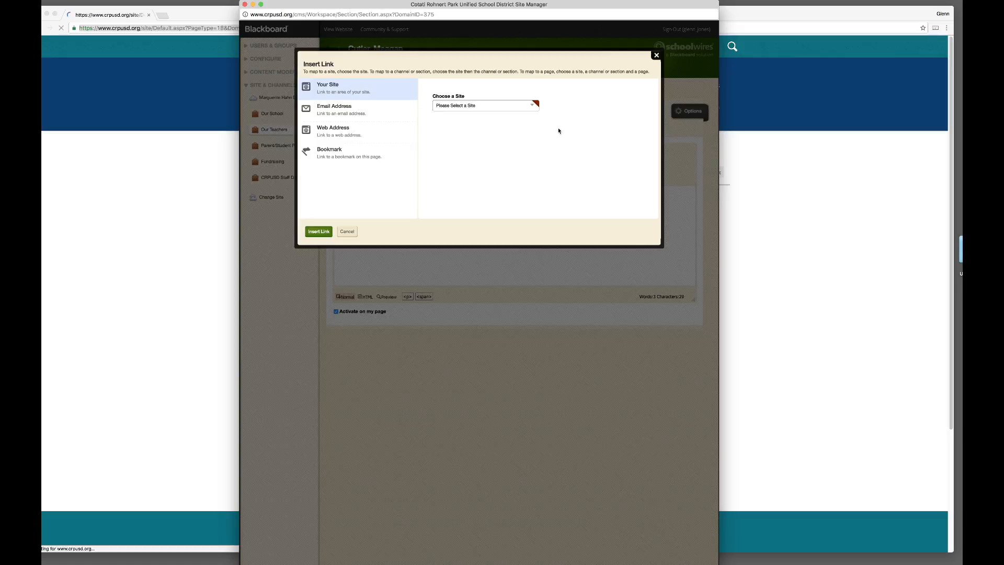
Step: Browse the link targets Evergreen Elementary > Our School > About our School, then cancel without linking
click(478, 106)
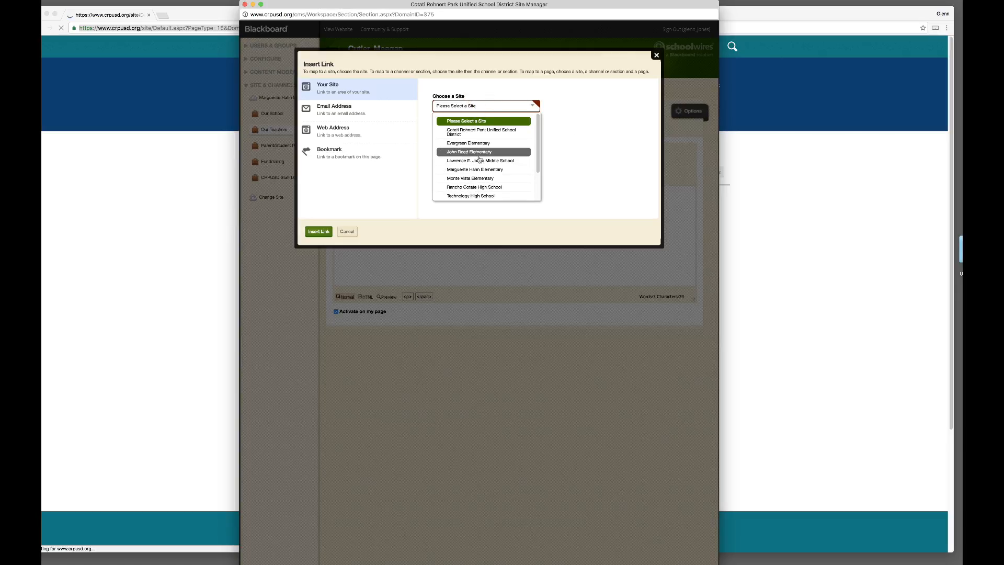
click(467, 143)
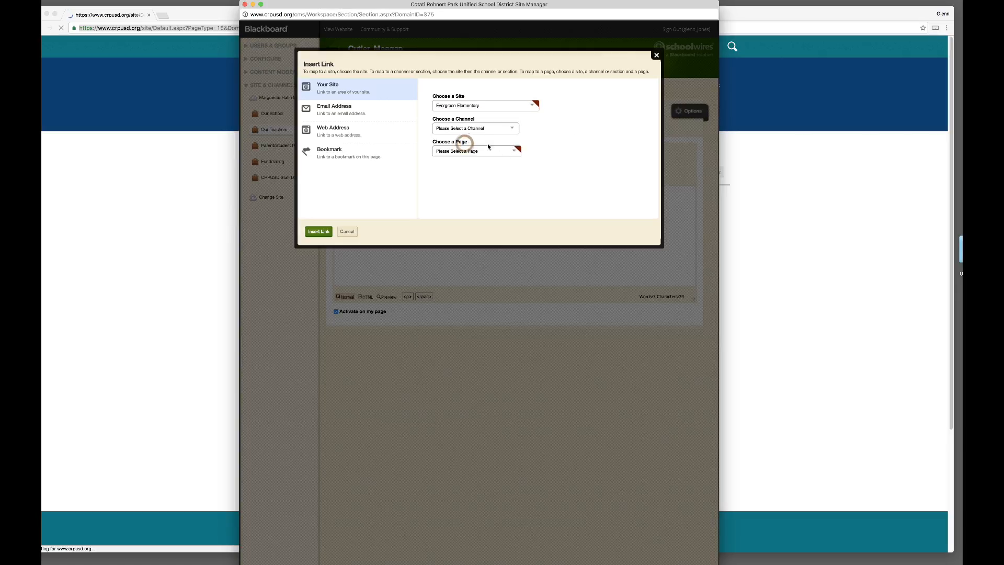
click(470, 128)
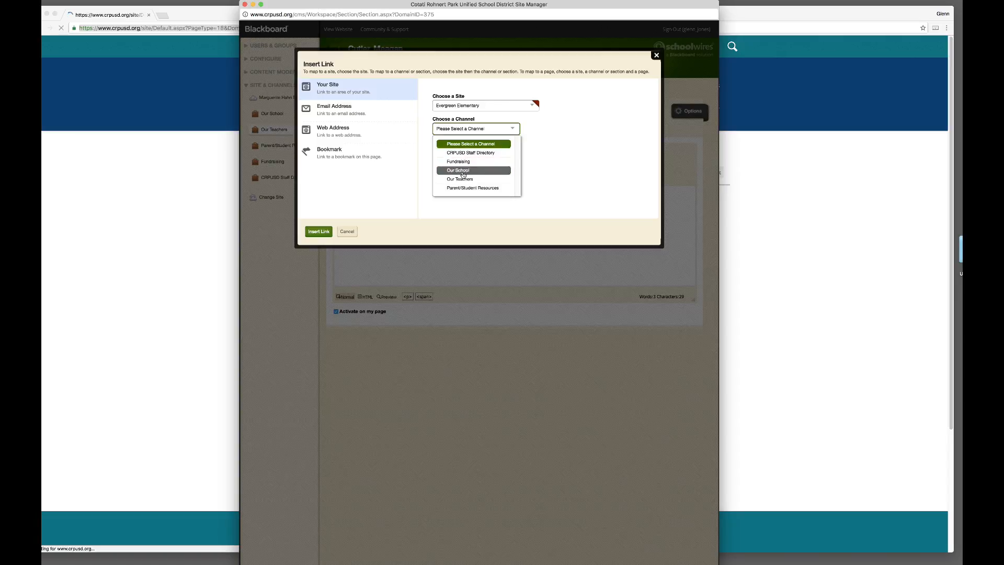
click(463, 170)
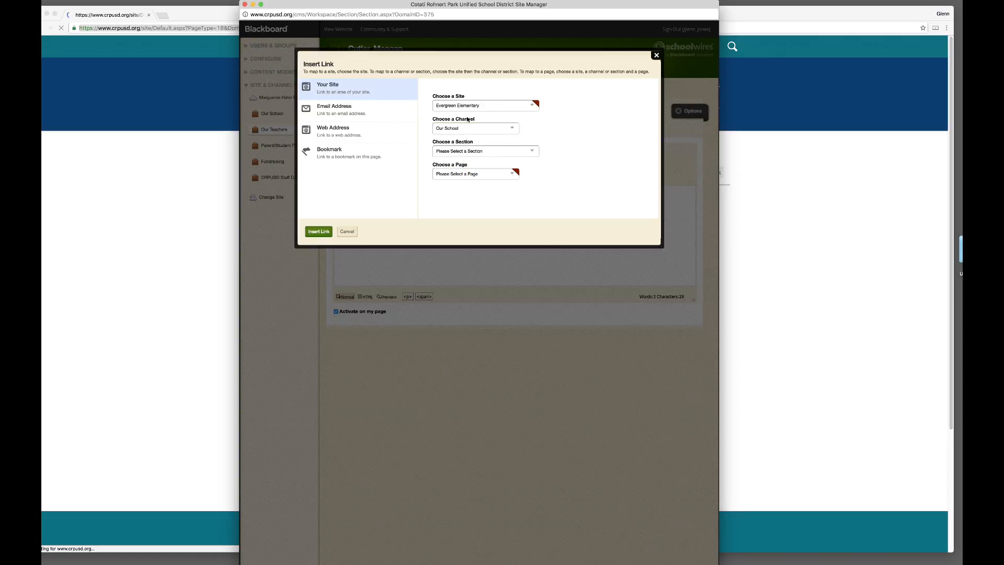
click(456, 152)
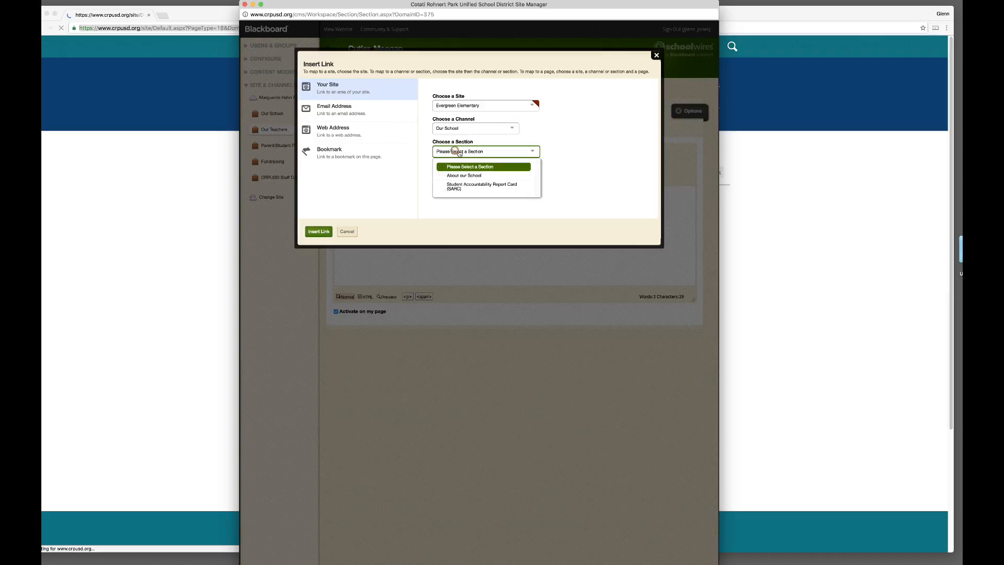
click(471, 178)
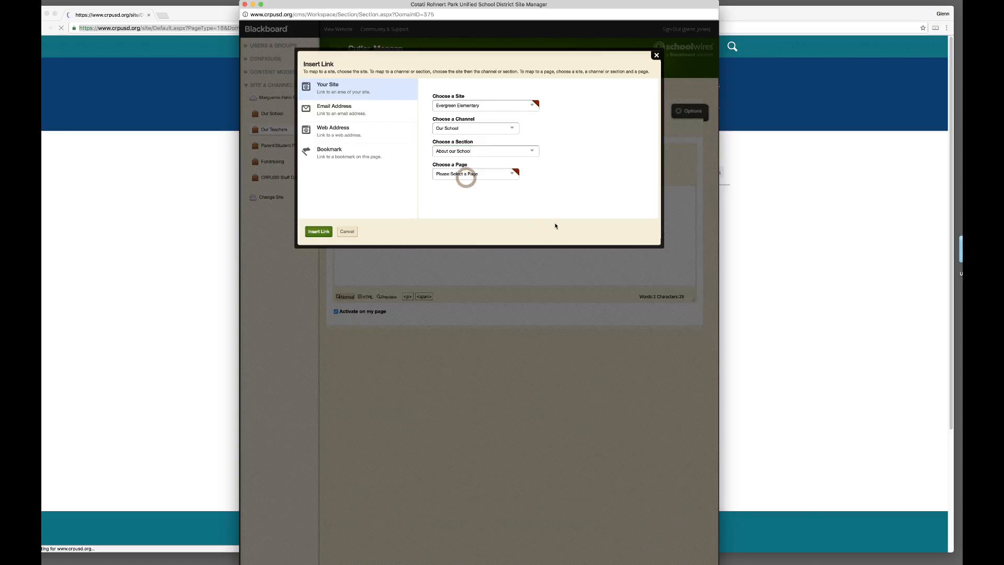
click(460, 175)
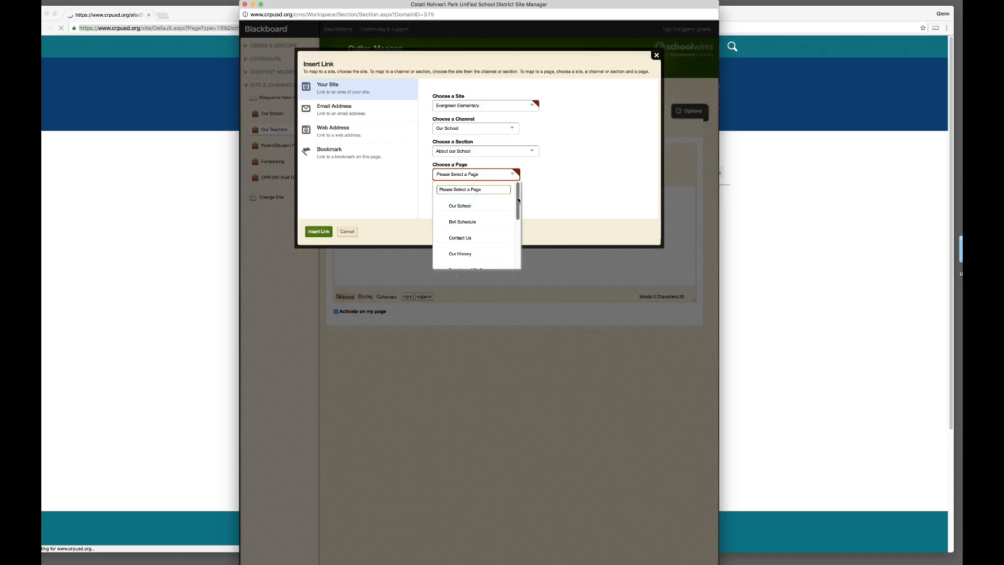
mouse_move(518, 198)
mouse_down()
mouse_move(516, 264)
mouse_move(520, 211)
mouse_up()
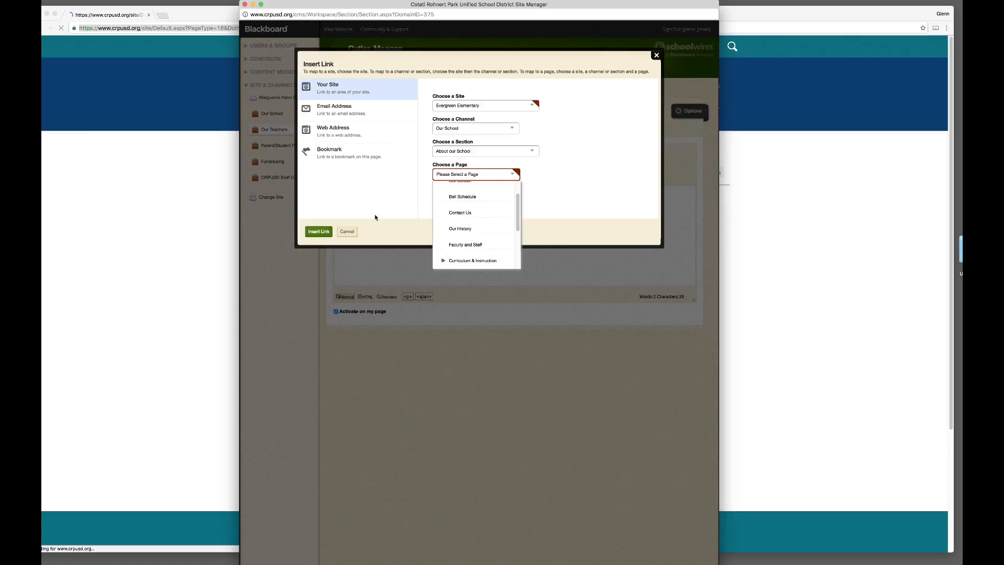
click(355, 193)
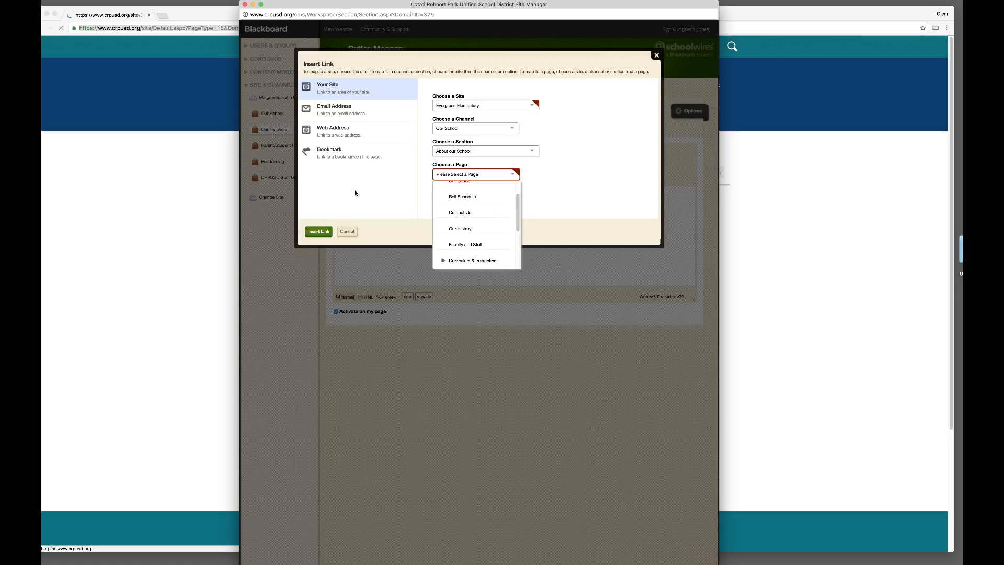
click(348, 232)
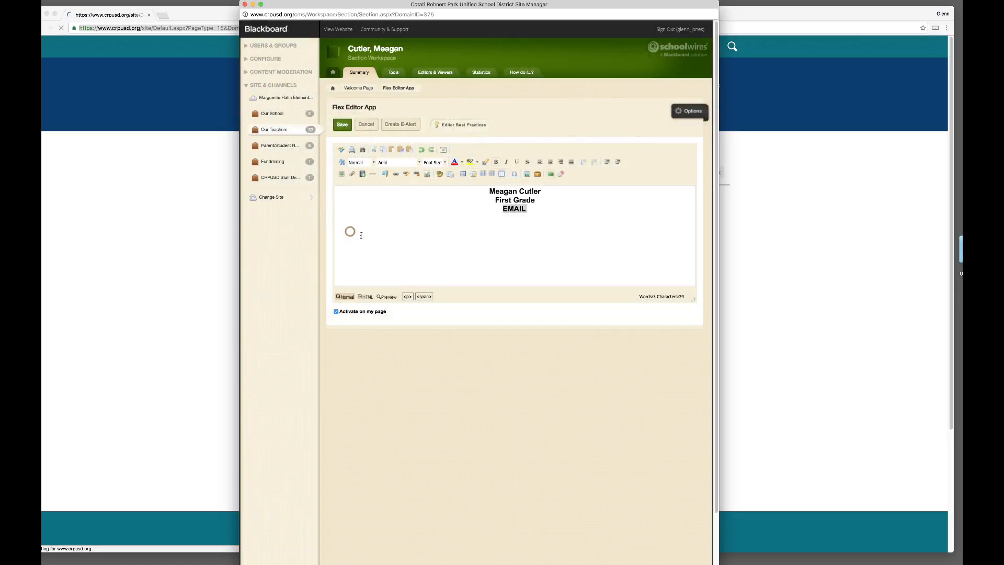
Step: Reopen Insert Link for EMAIL, choose Web Address, and click into the empty address field
click(395, 173)
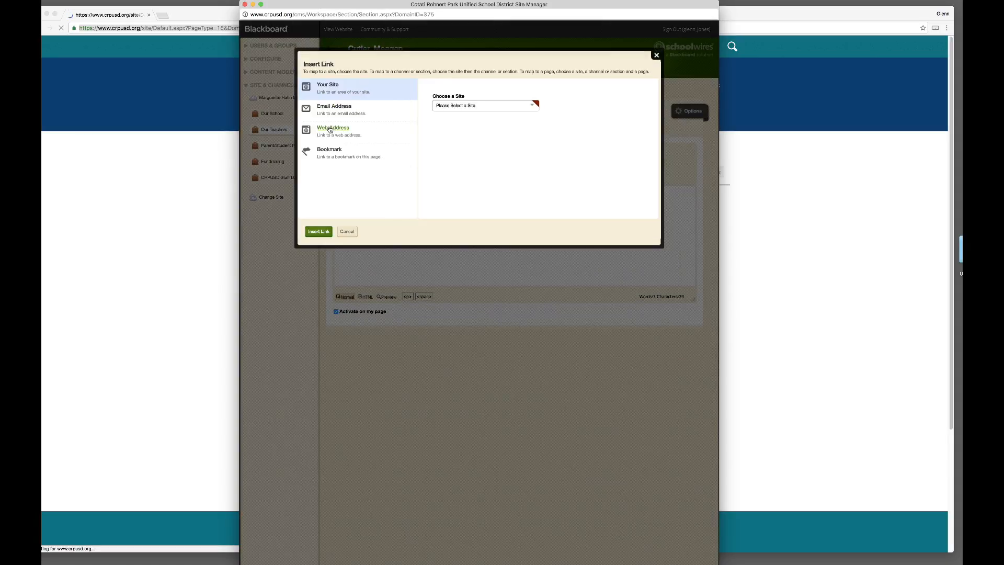
click(331, 130)
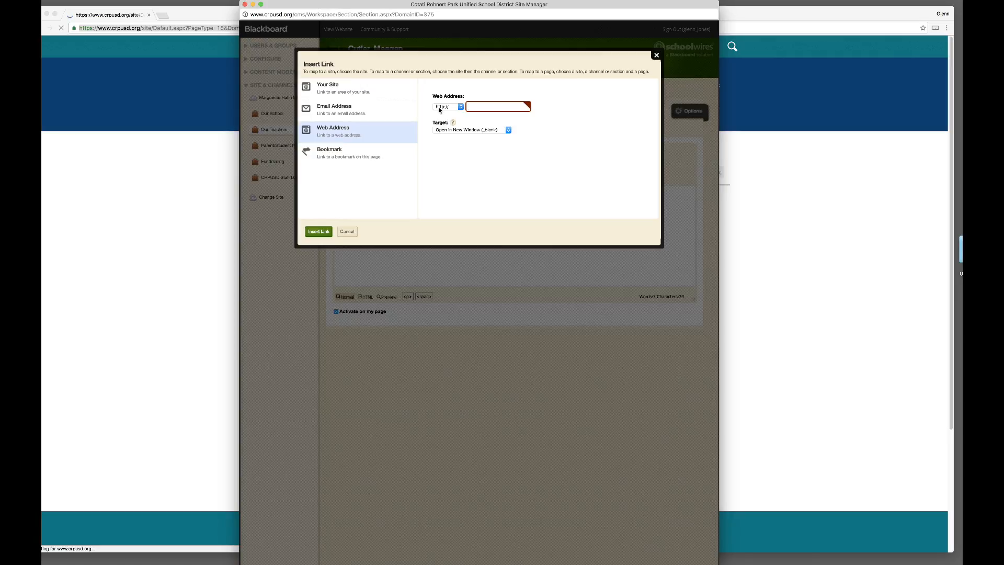
click(470, 107)
click(504, 111)
click(523, 106)
click(486, 109)
click(482, 108)
click(480, 107)
Step: Link EMAIL to the teacher's email address using the Email Address link type
click(342, 110)
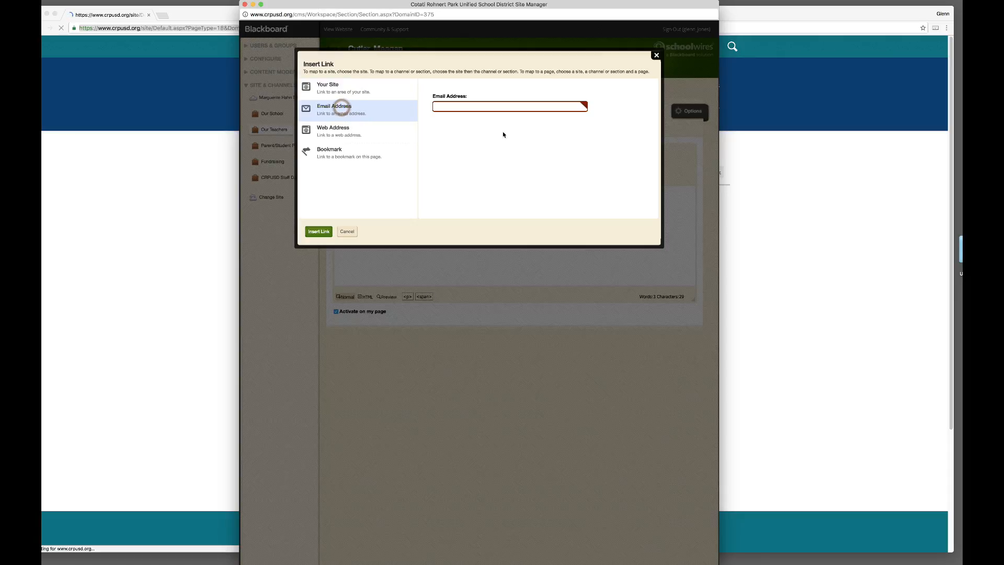
key(super+v)
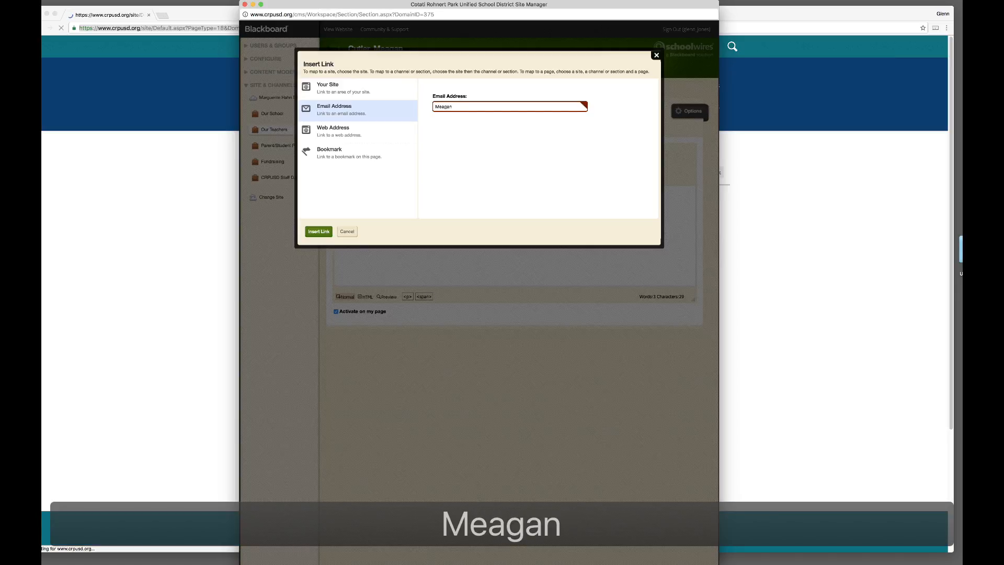
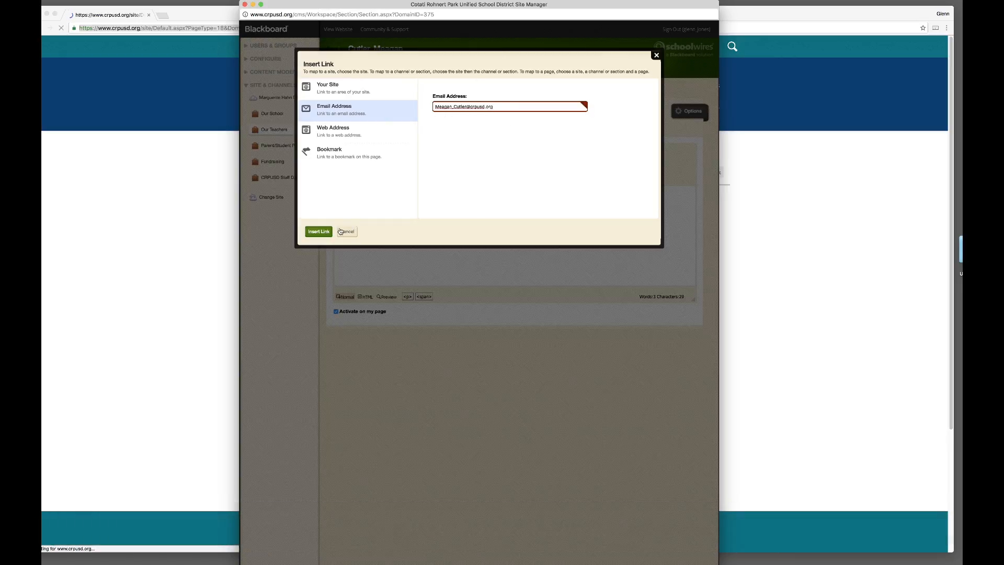
click(311, 231)
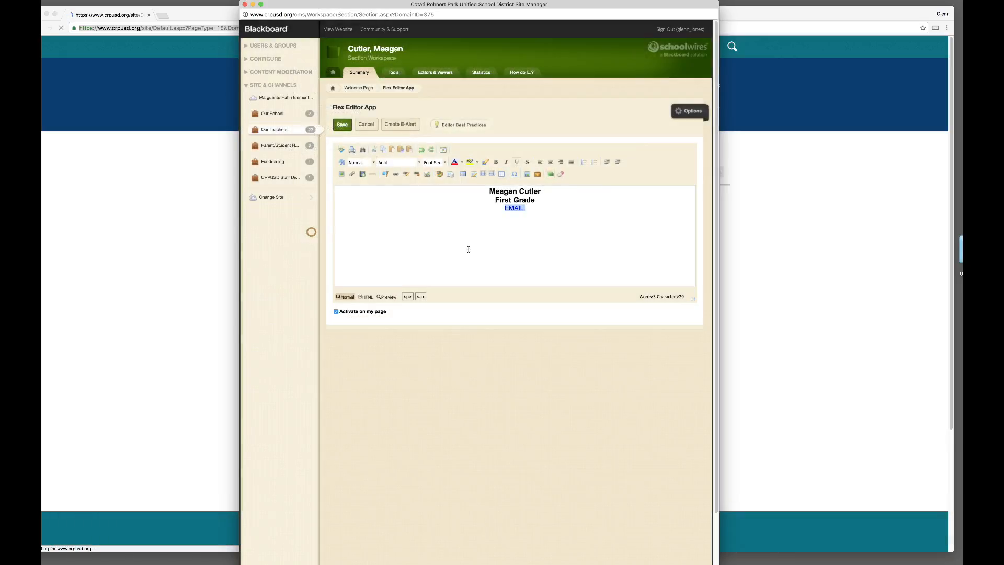
Step: Save the Welcome content, check the district site's Our Schools list, and return to the editor
click(525, 227)
click(344, 126)
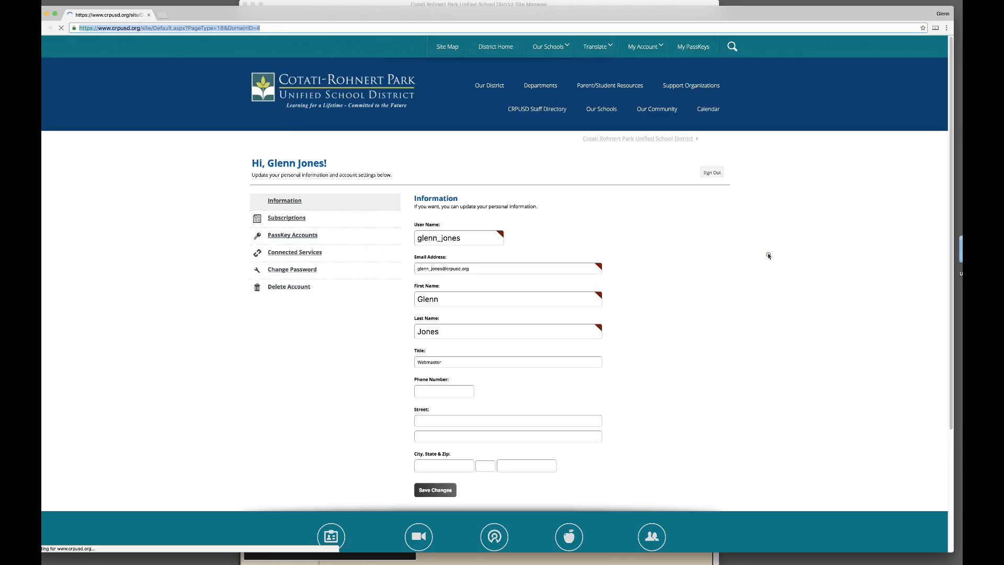
click(768, 255)
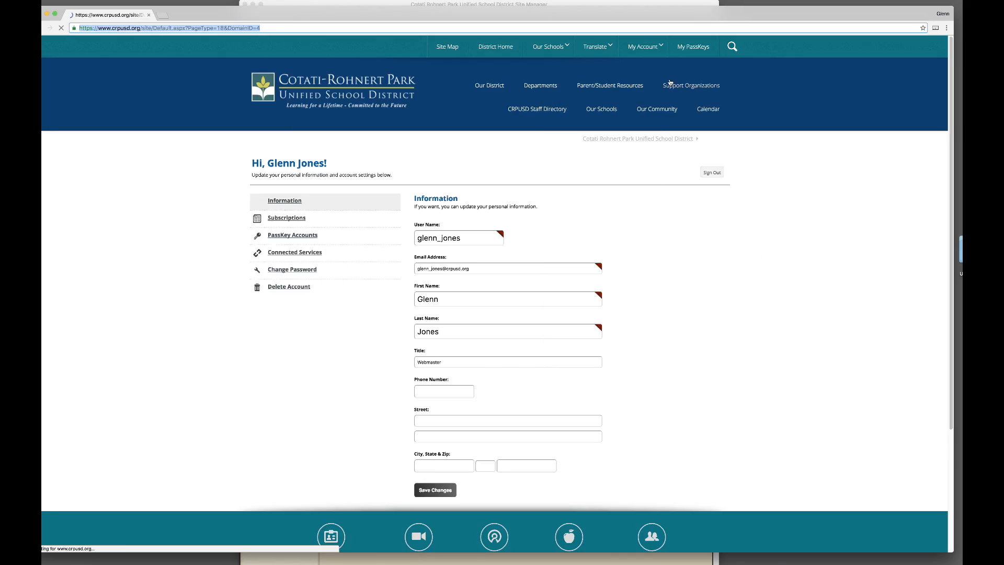
click(541, 47)
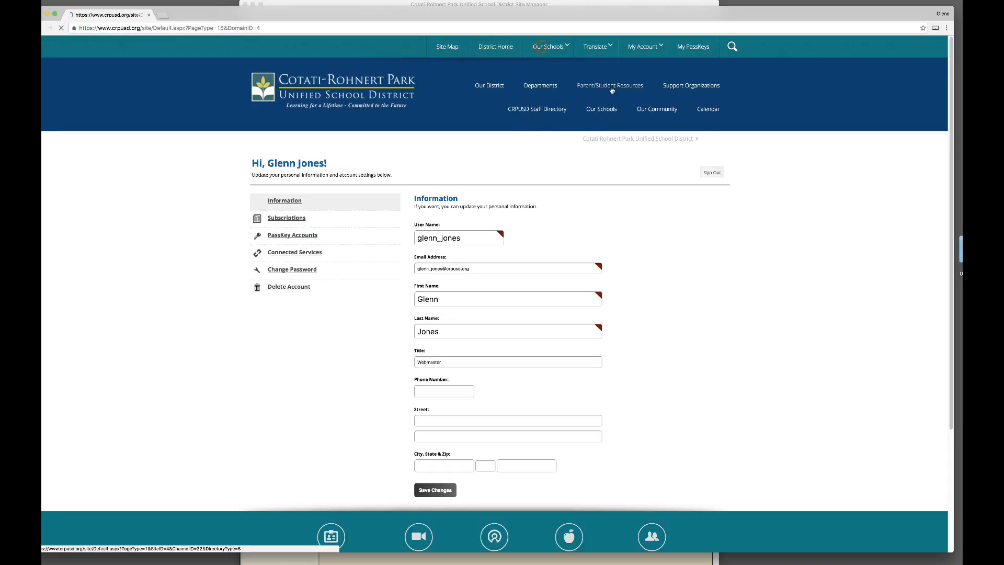
click(440, 4)
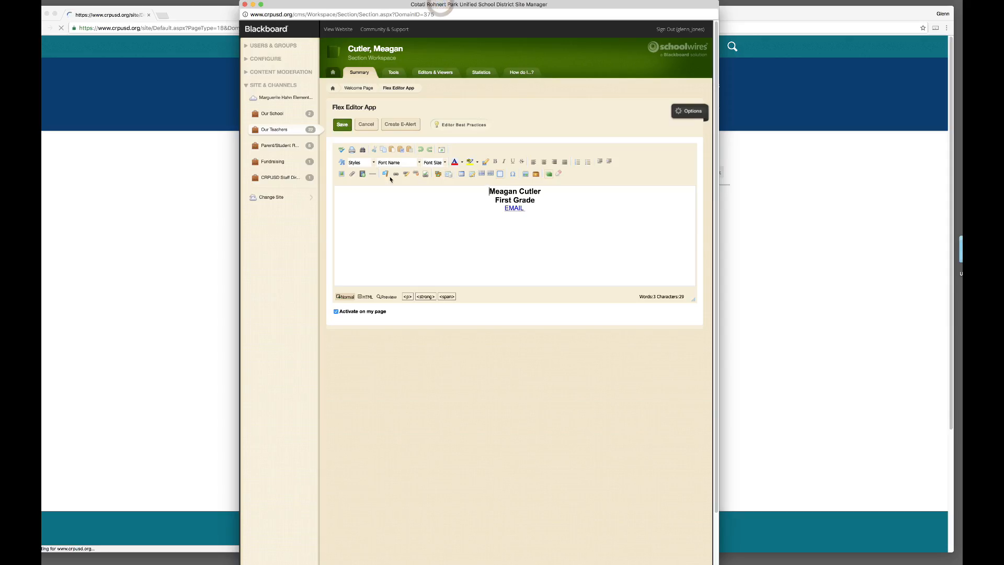
click(434, 186)
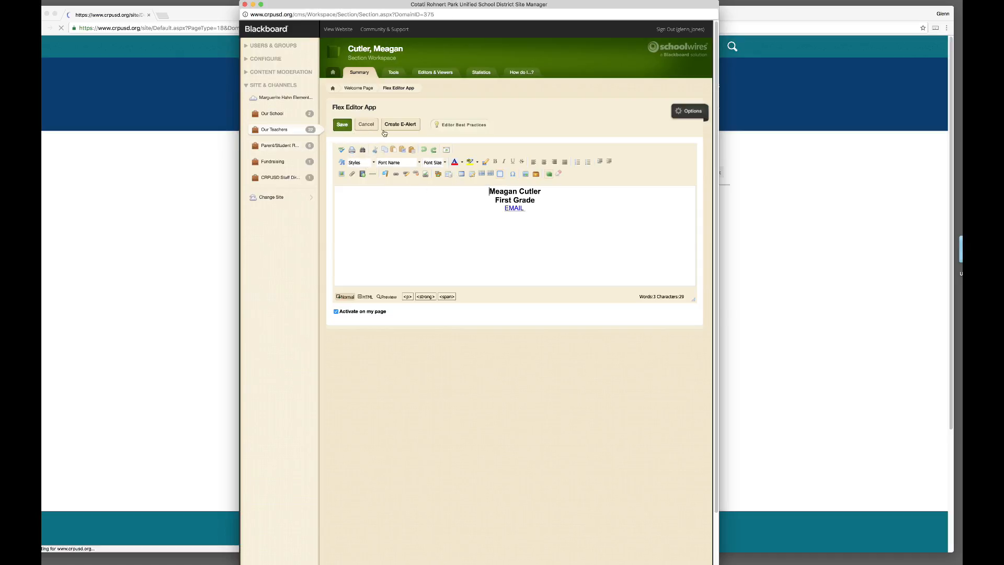
click(338, 29)
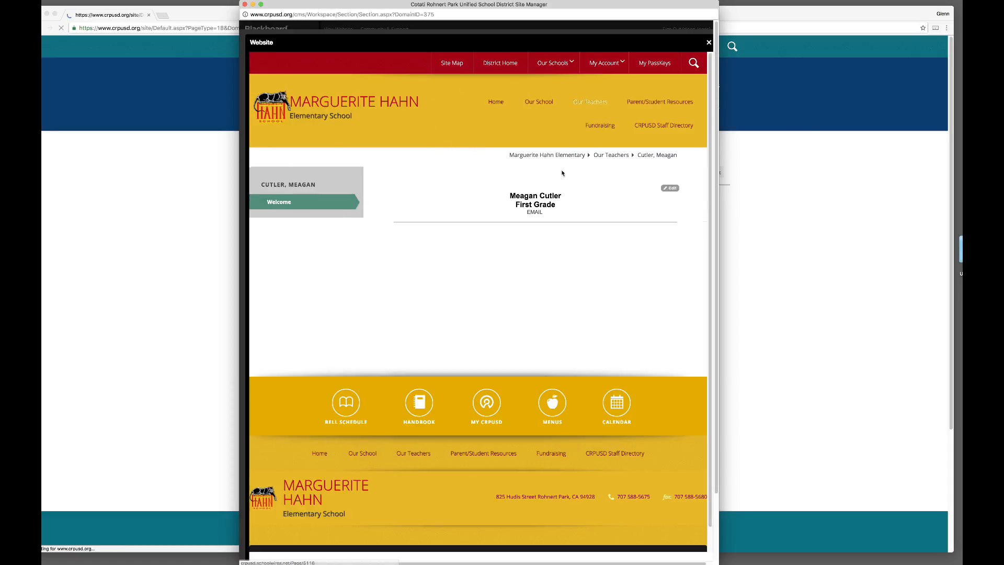
mouse_move(557, 101)
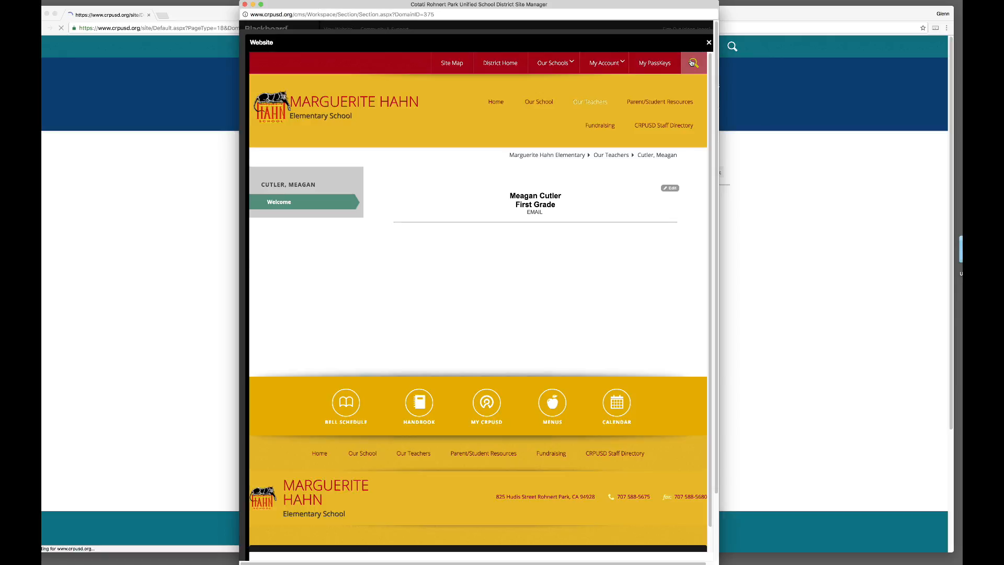
click(708, 43)
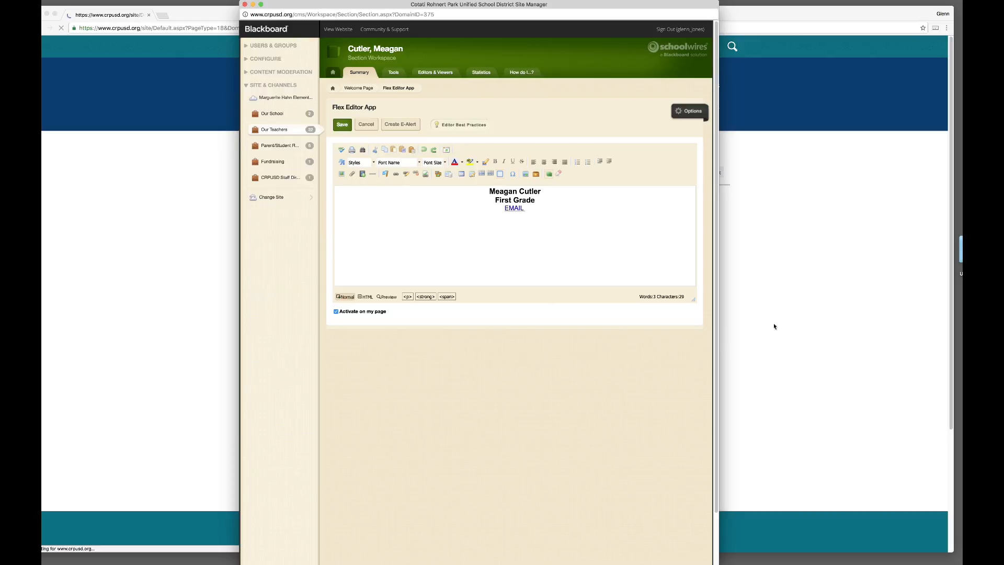
Step: Open the teacher's live page via Our Schools > Marguerite Hahn Elementary > Our Teachers
click(835, 329)
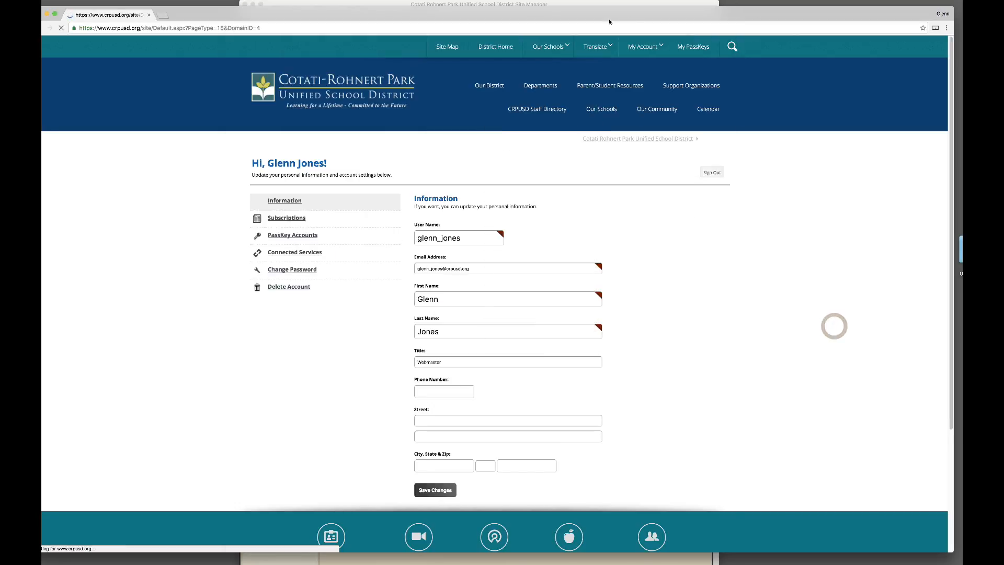
mouse_move(552, 48)
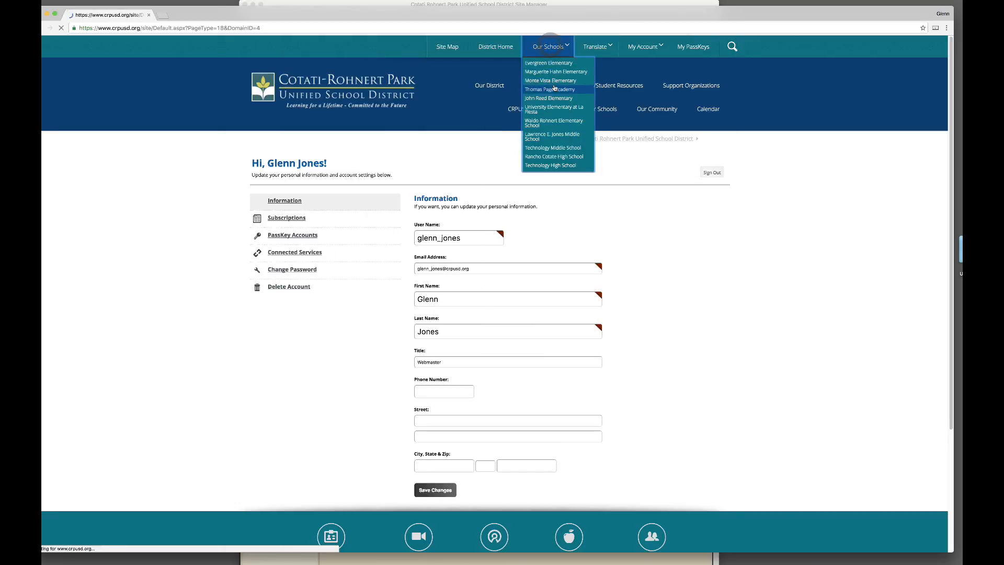
click(548, 73)
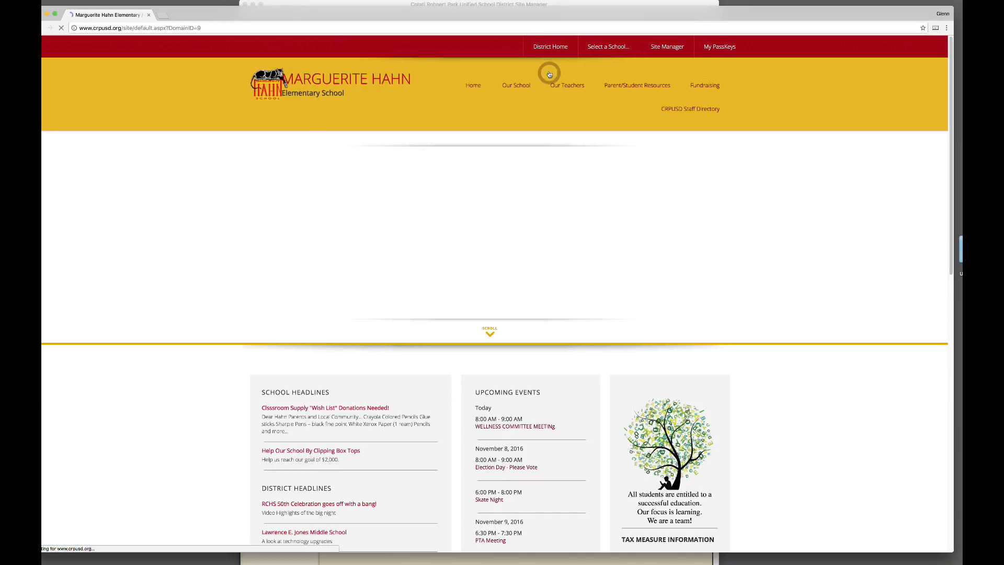
click(559, 85)
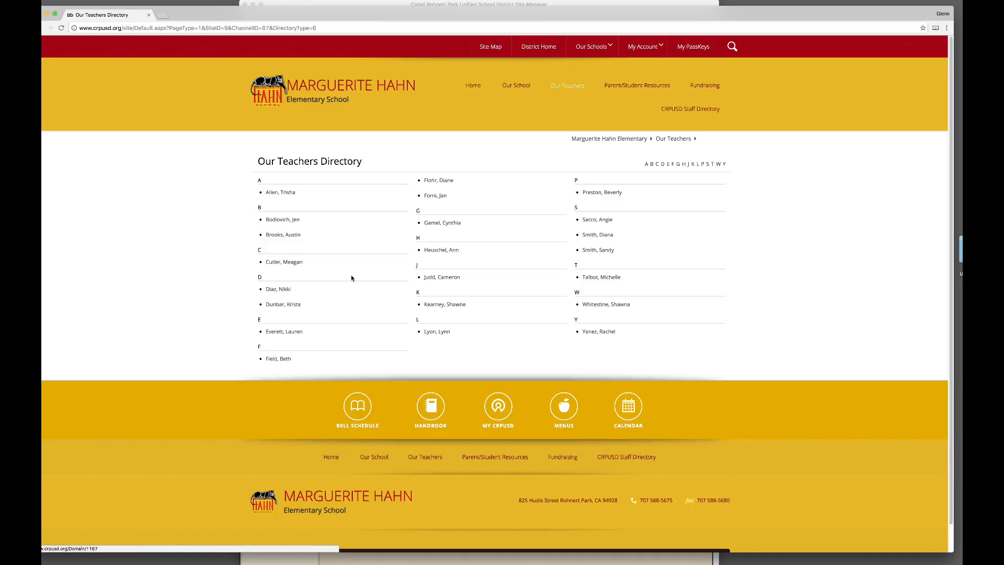
click(295, 263)
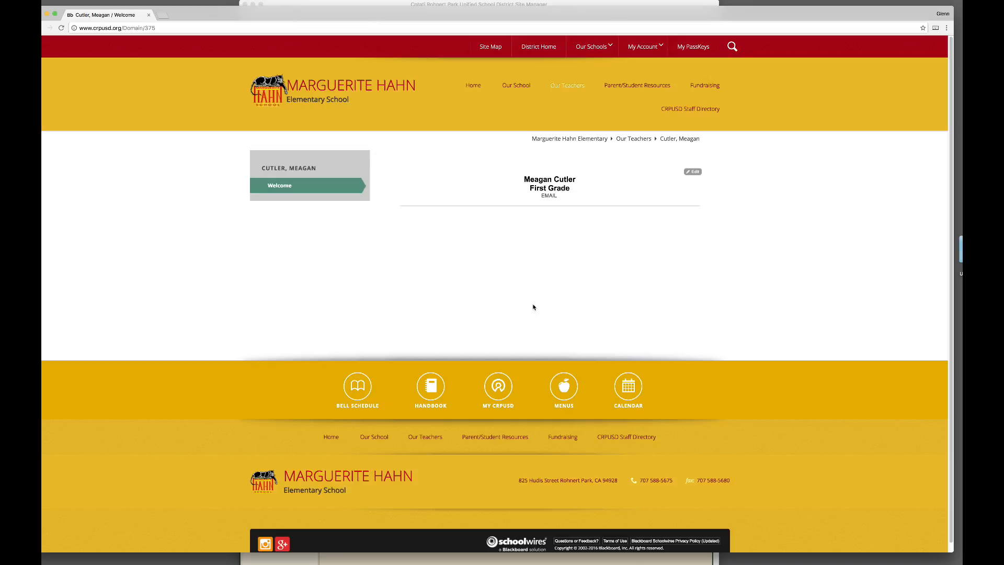
Step: Insert a horizontal rule under the teacher's name
click(399, 5)
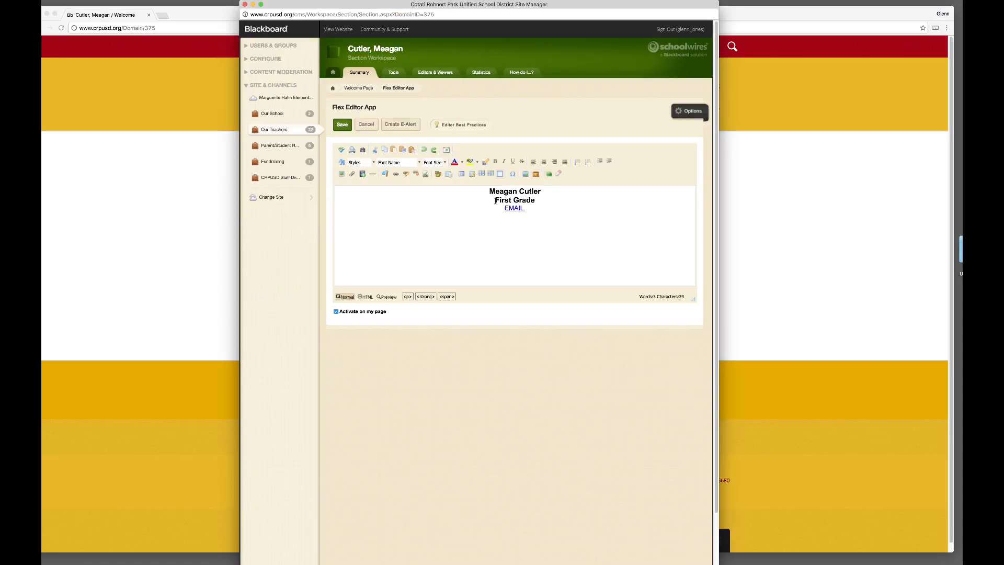
click(493, 200)
key(Return)
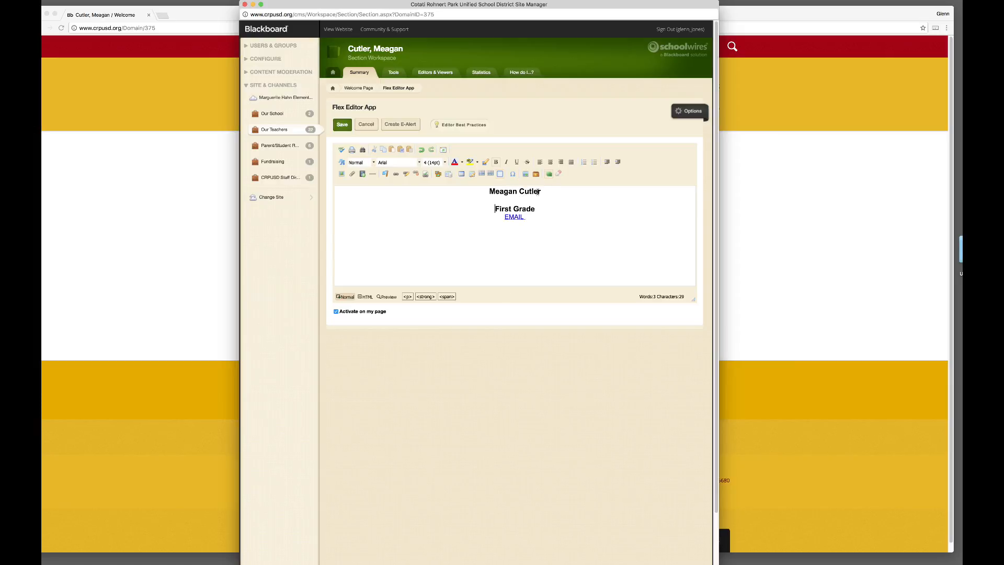
click(545, 193)
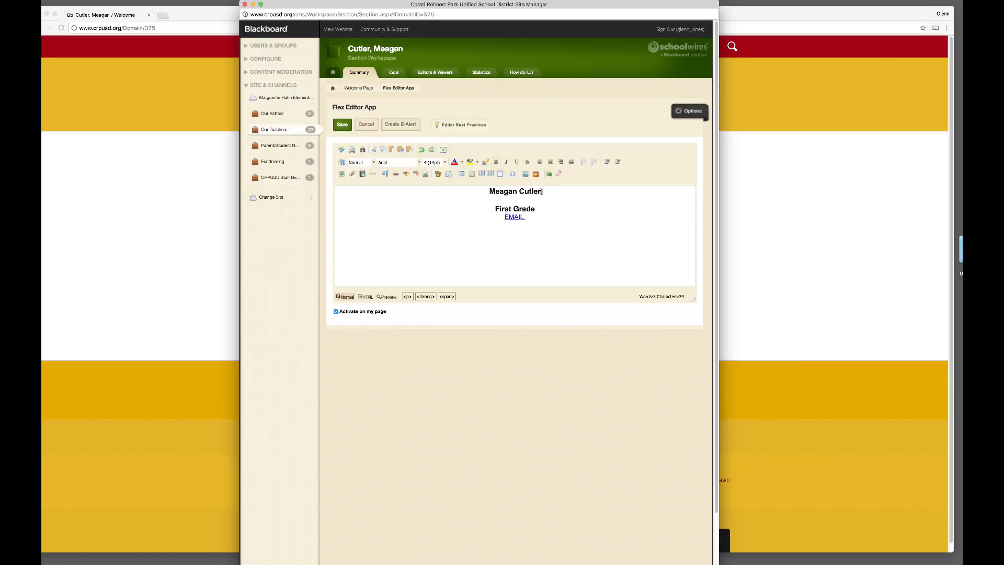
click(373, 175)
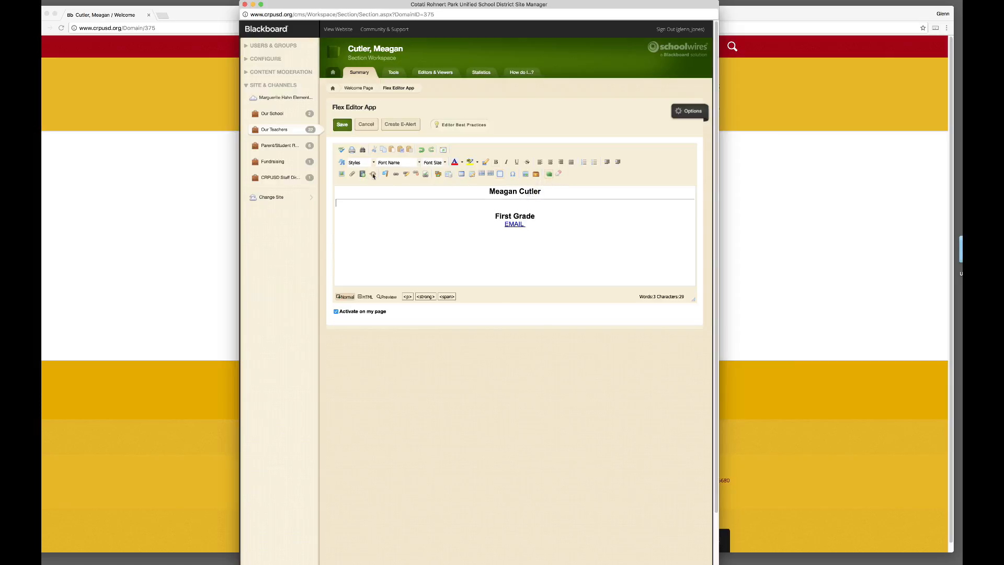
Step: Remove the extra blank line above First Grade, save, and view the live page
click(492, 216)
key(BackSpace)
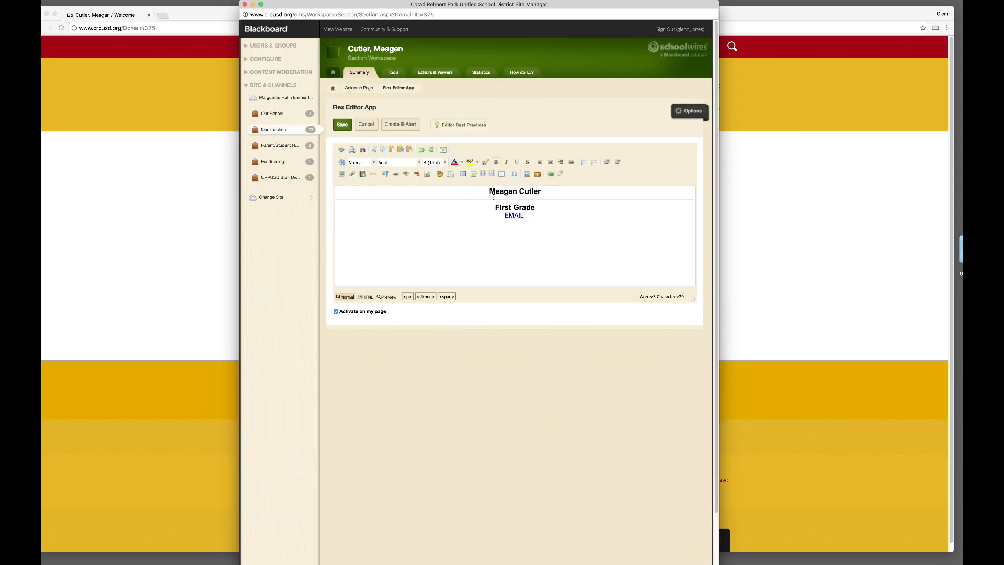
click(344, 129)
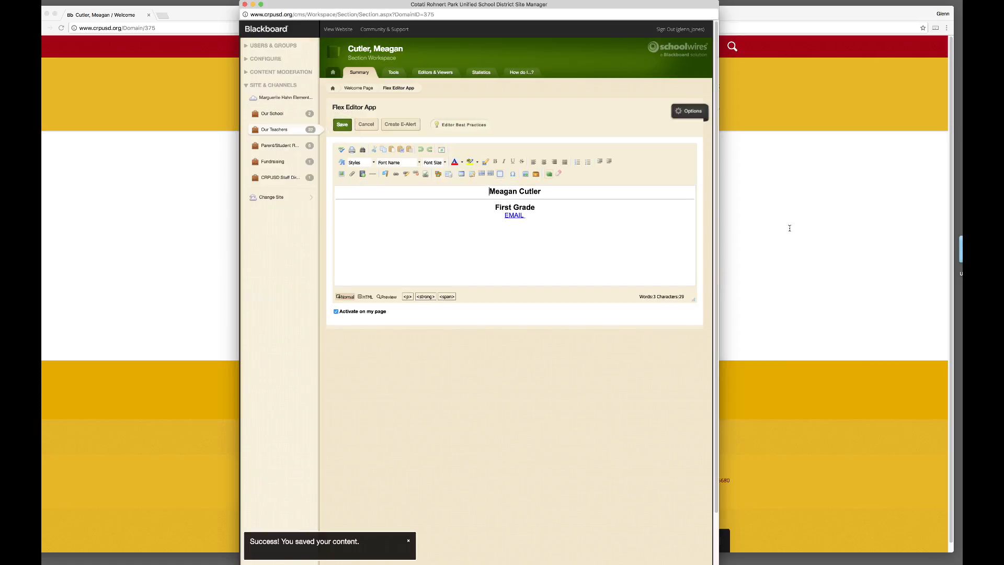
click(740, 253)
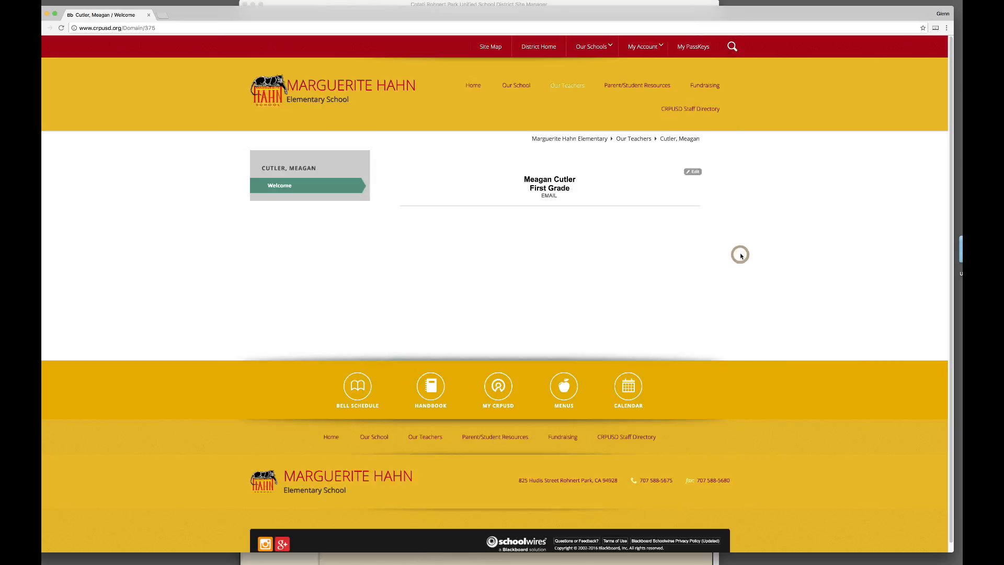
Step: Reload the live teacher page to confirm the rule between the name and First Grade/EMAIL
key(super+r)
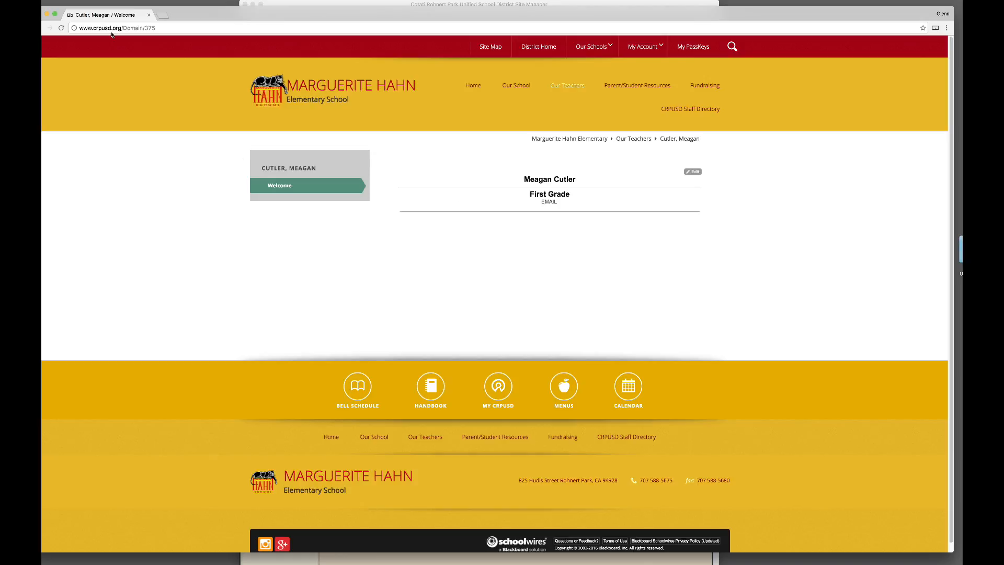
click(84, 1)
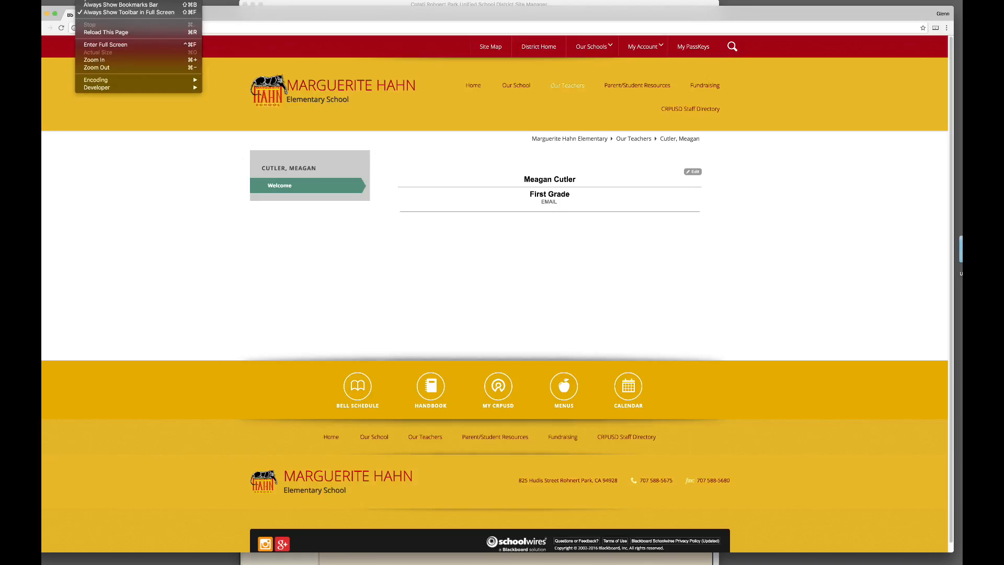
click(104, 35)
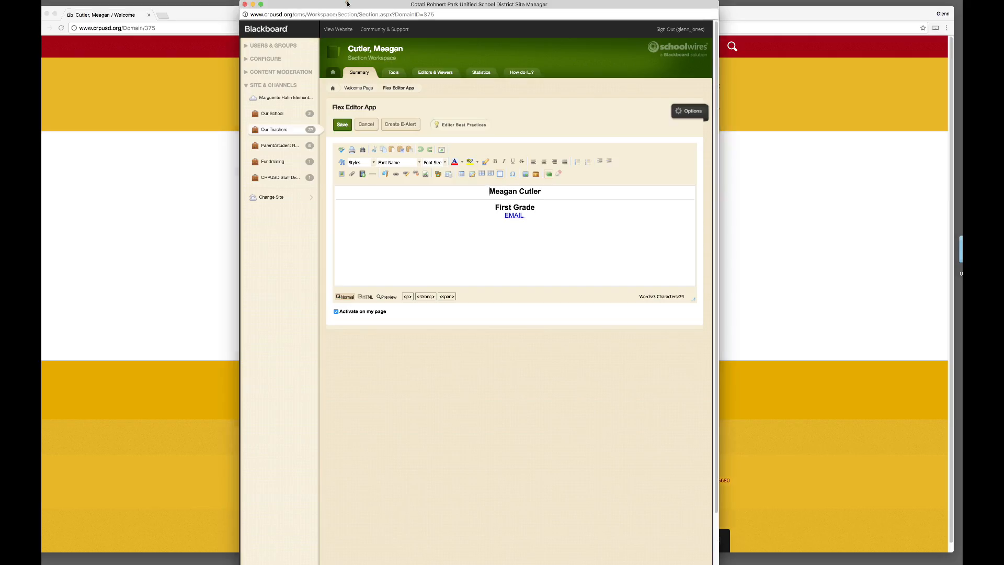
Step: In Site Manager, add blank lines below the EMAIL link and save the Welcome content
click(348, 4)
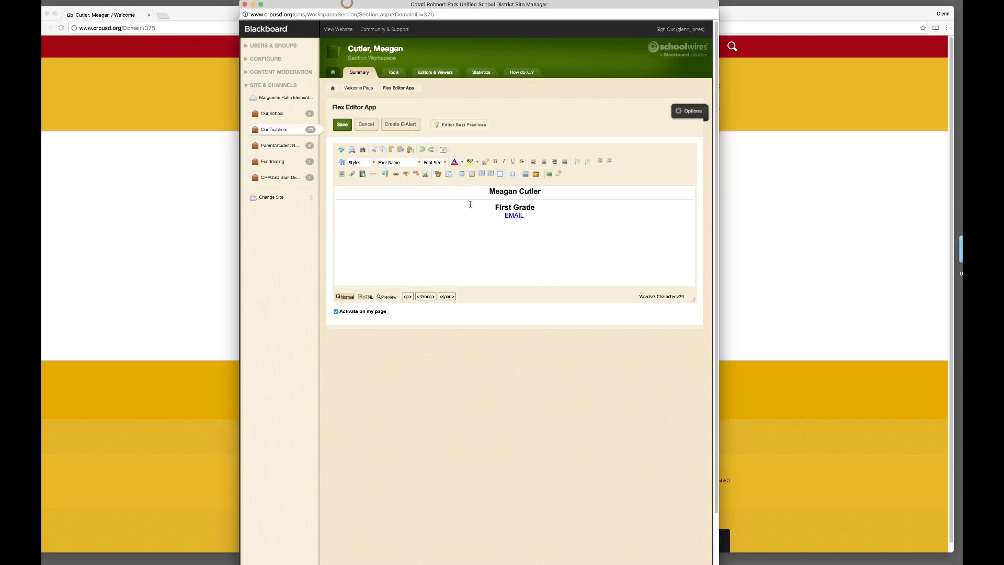
click(541, 218)
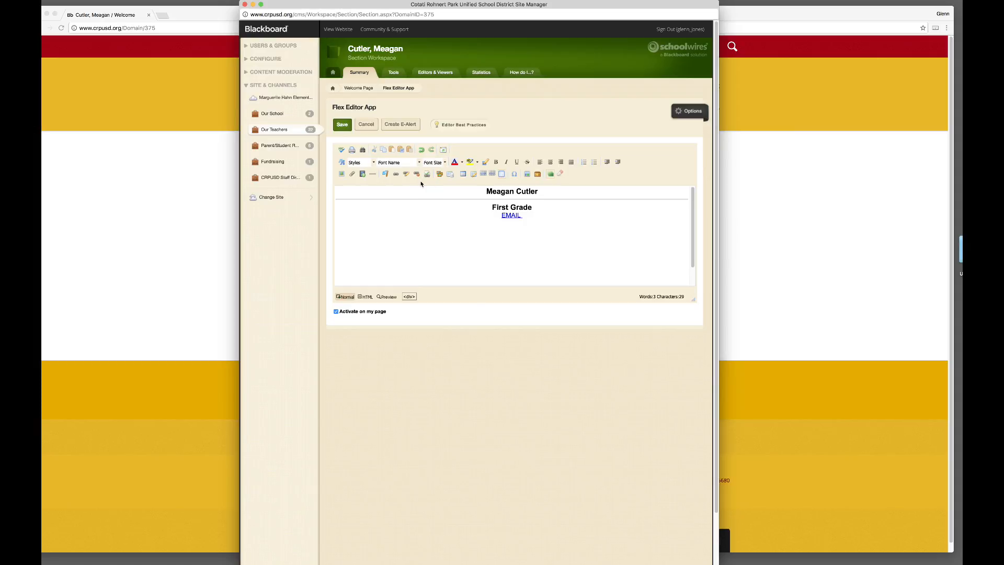
click(343, 126)
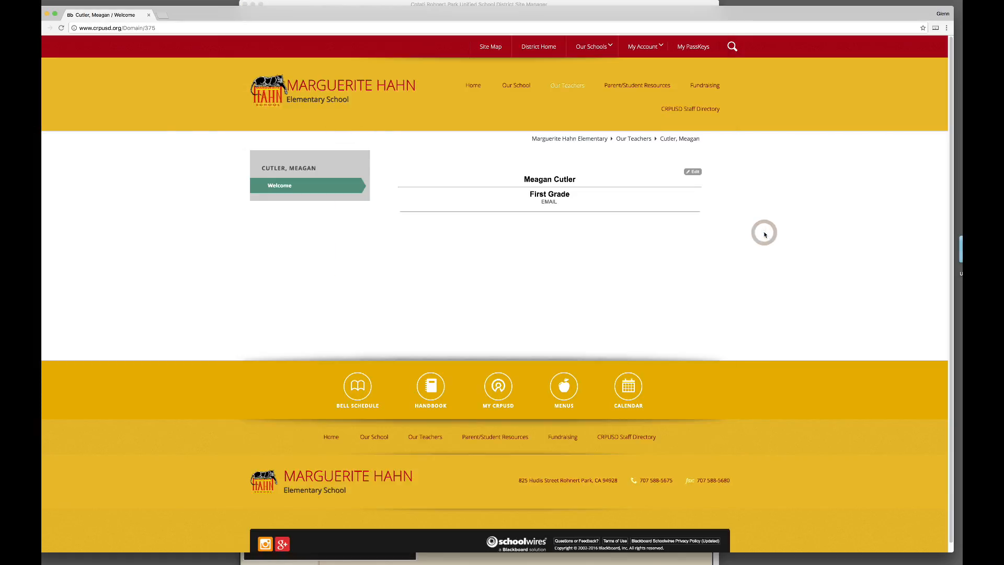
Step: Reload the live page to check the blank space below EMAIL, then return to Site Manager
key(super+r)
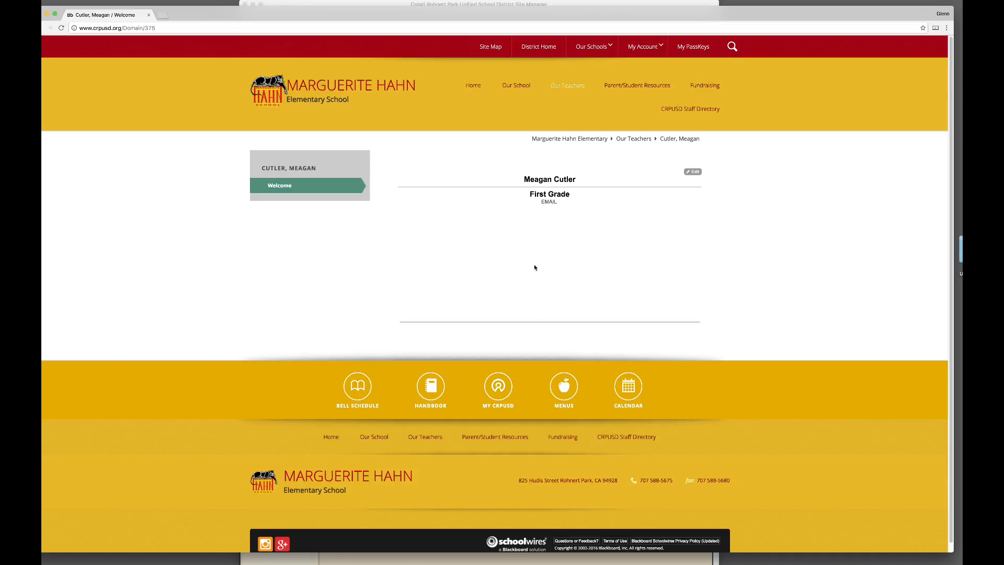
click(371, 5)
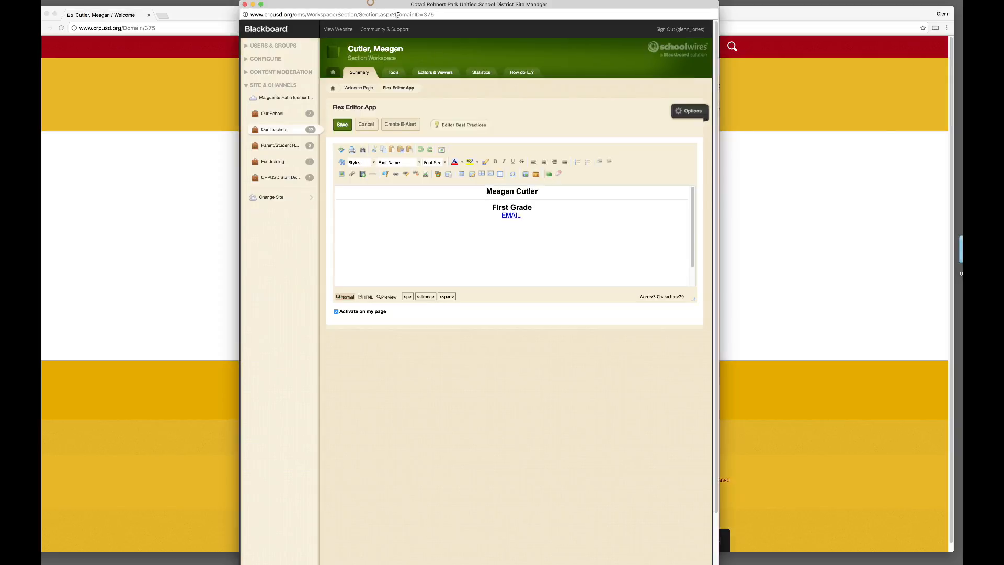